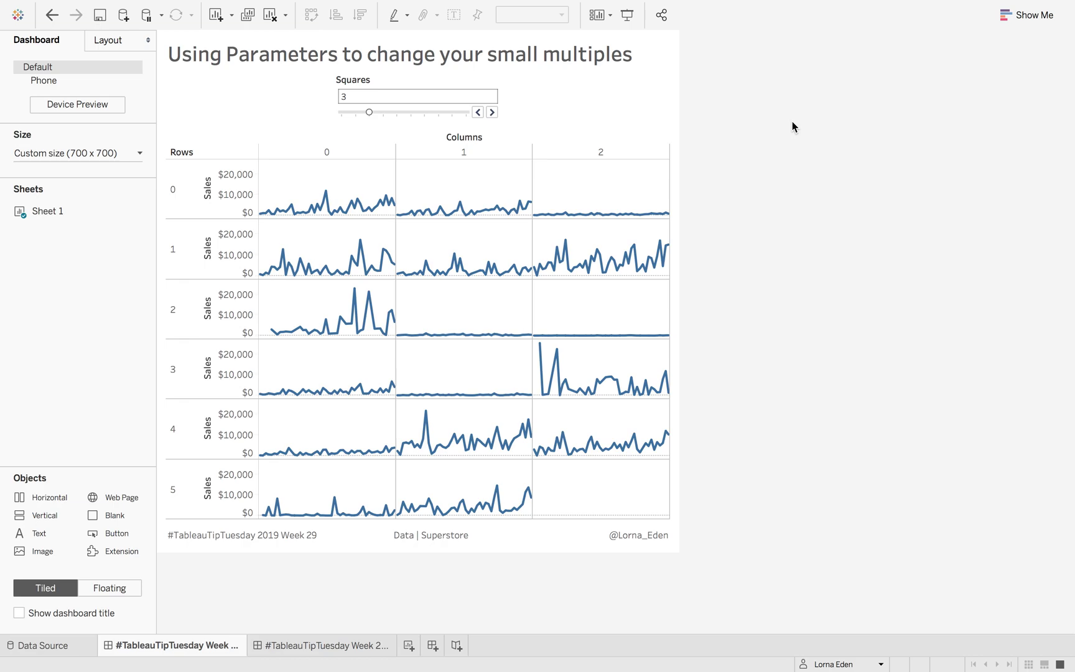
Step the Squares parameter from 3 up to 5.
left_click(492, 112)
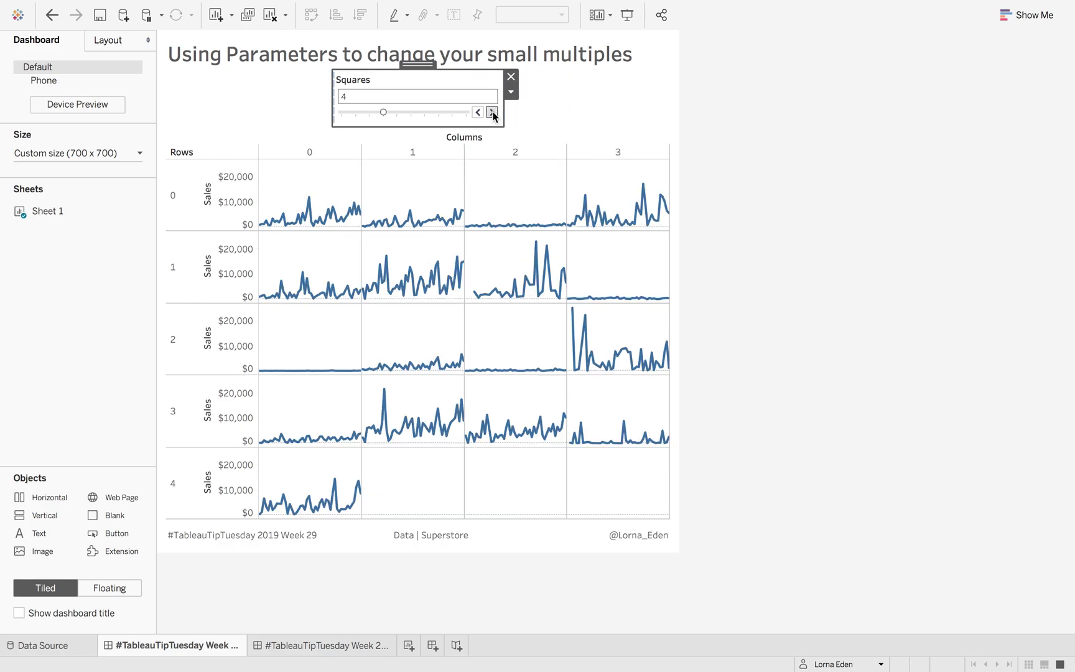
left_click(492, 113)
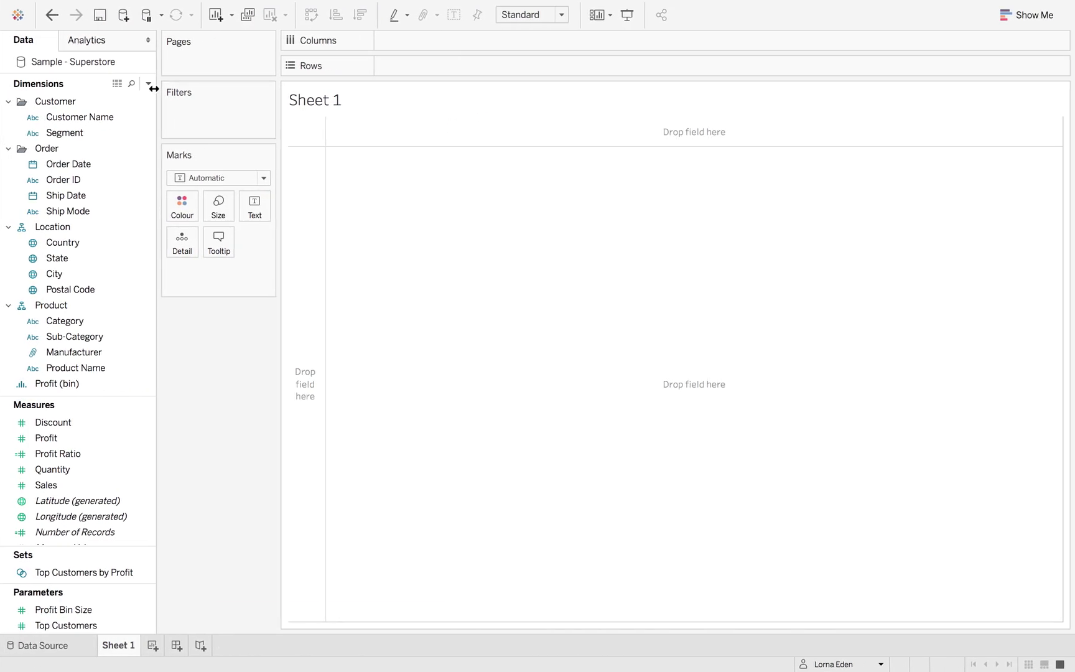
Add a calculated field named Columns with the formula INDEX()-1.
left_click(148, 83)
left_click(140, 101)
type("Colu")
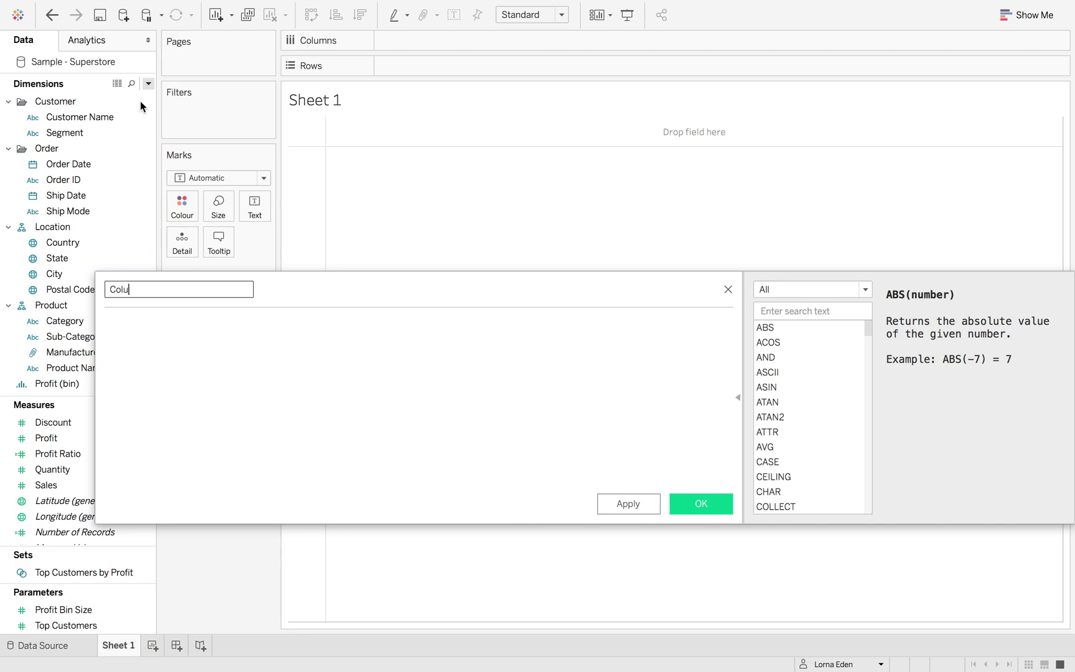
type("mns")
key("Tab")
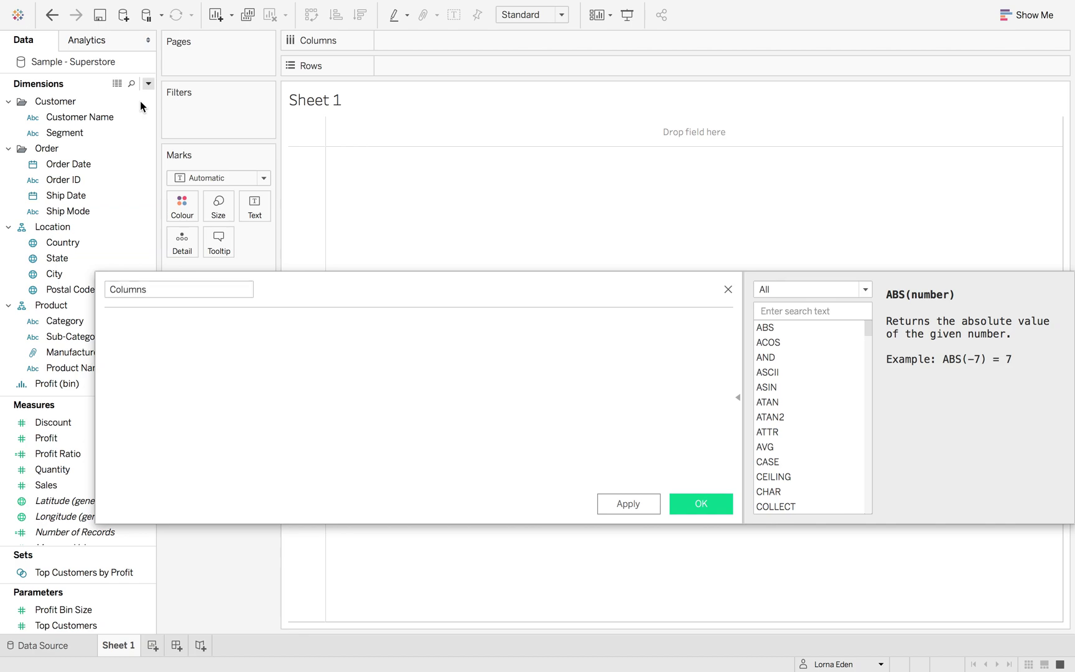
type("IND")
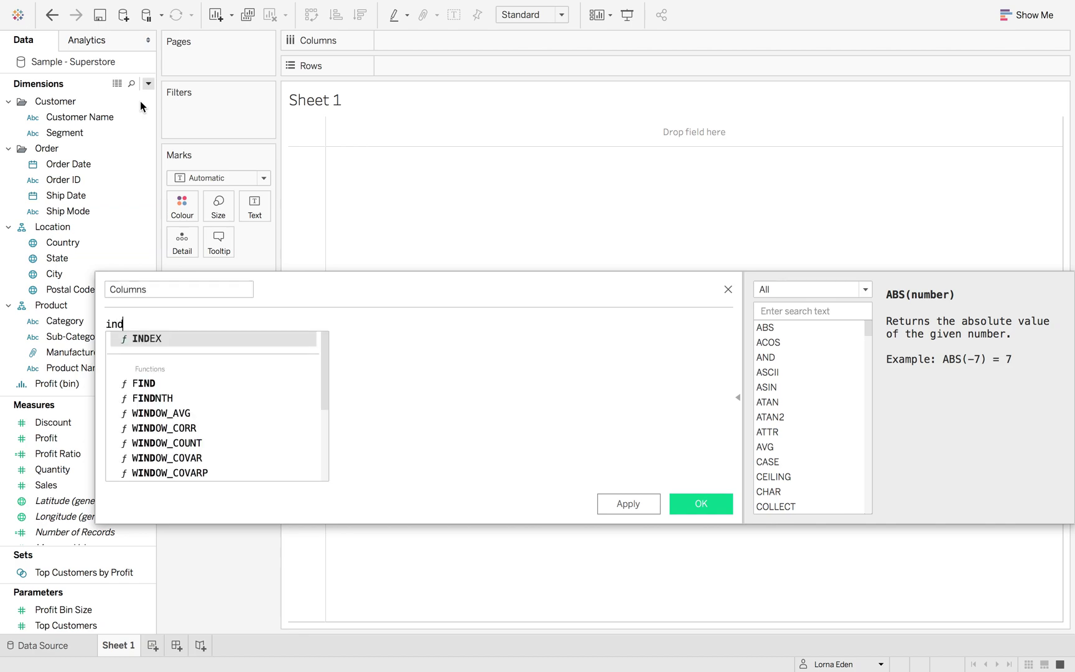
key("Return")
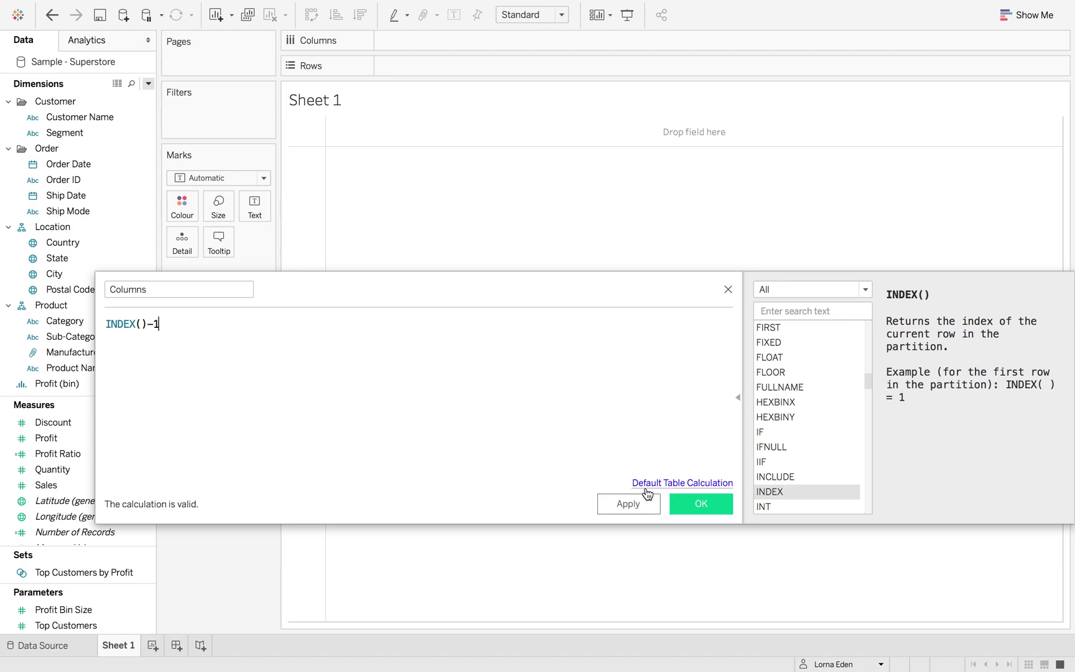
left_click(689, 501)
Create an Integer parameter Squares with allowable range 1 to 10, step size 1.
left_click(148, 83)
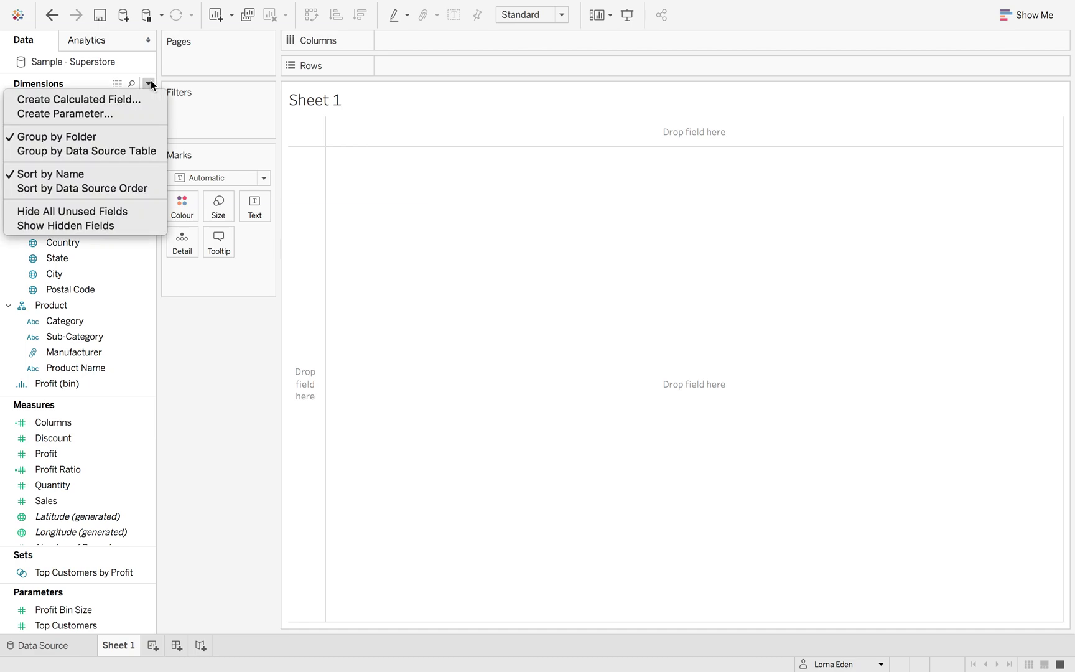
left_click(135, 113)
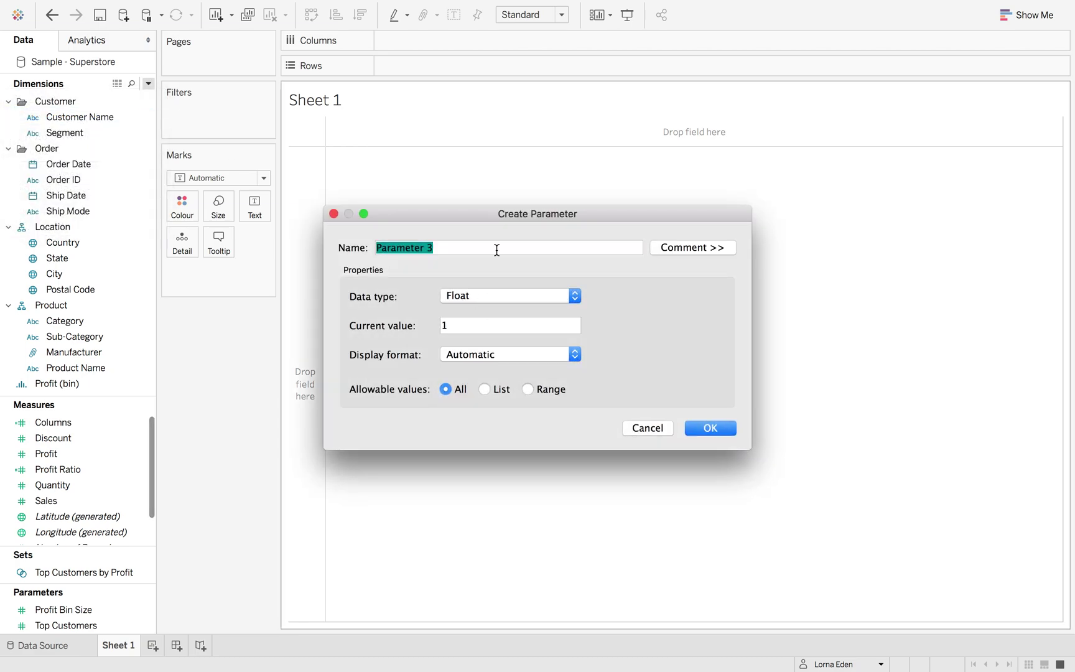
type("Squares")
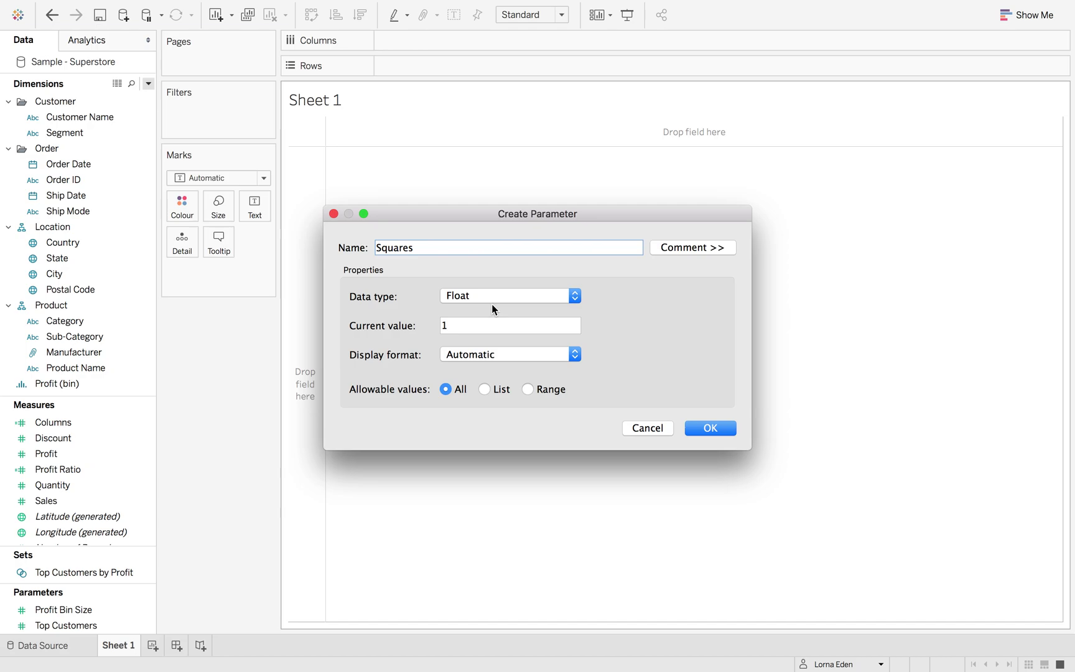
left_click(492, 304)
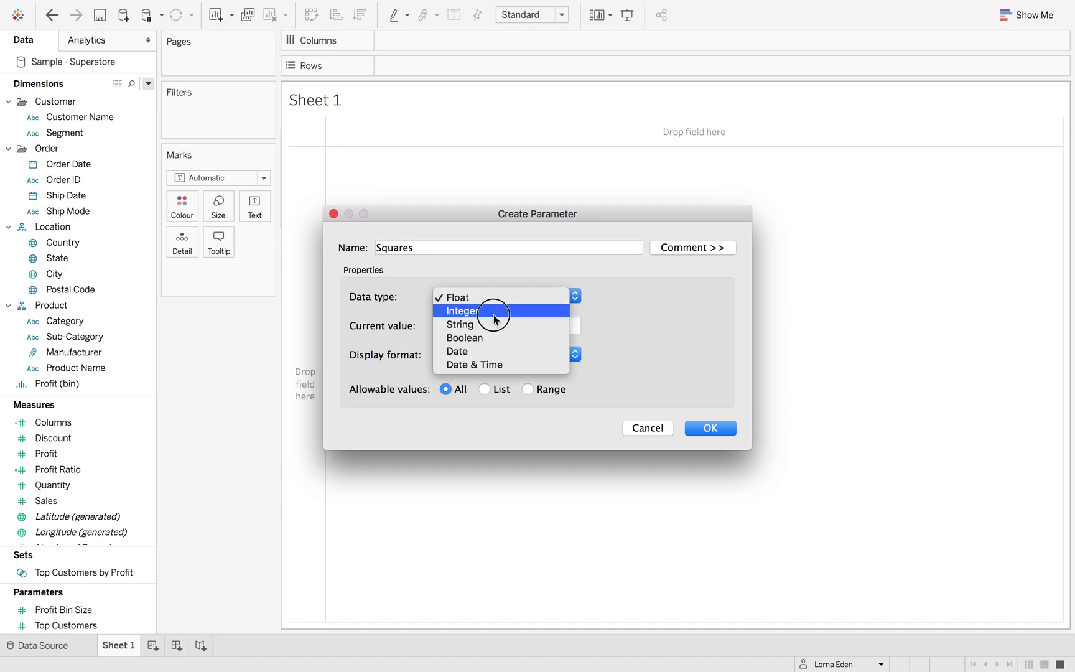
left_click(492, 311)
left_click(529, 389)
left_click(381, 445)
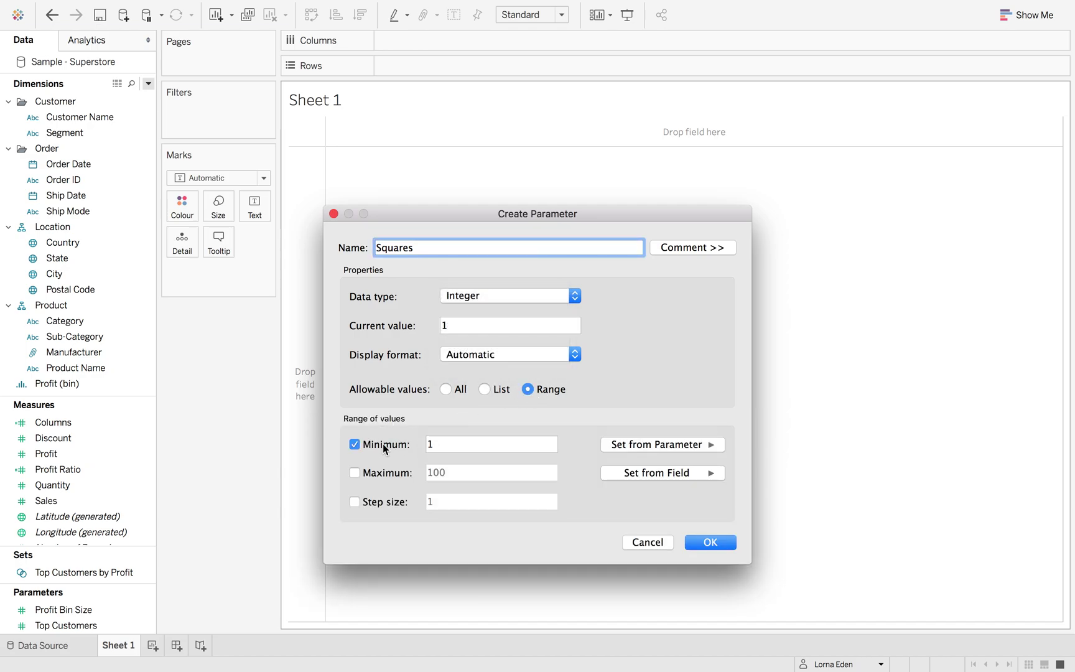
left_click(370, 473)
left_click(460, 474)
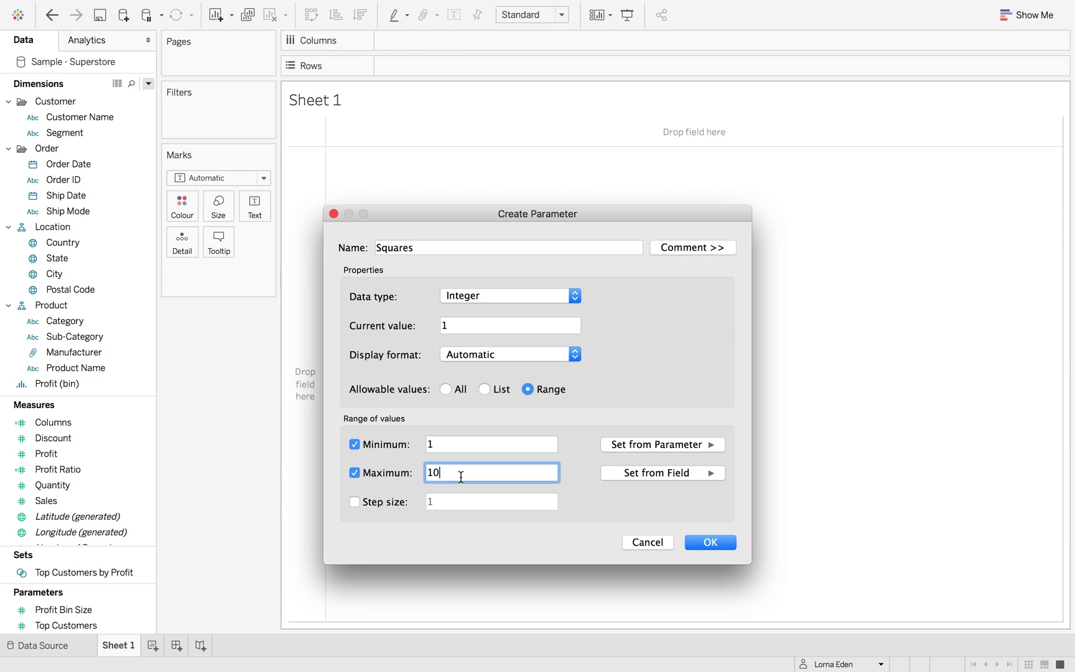
left_click(355, 502)
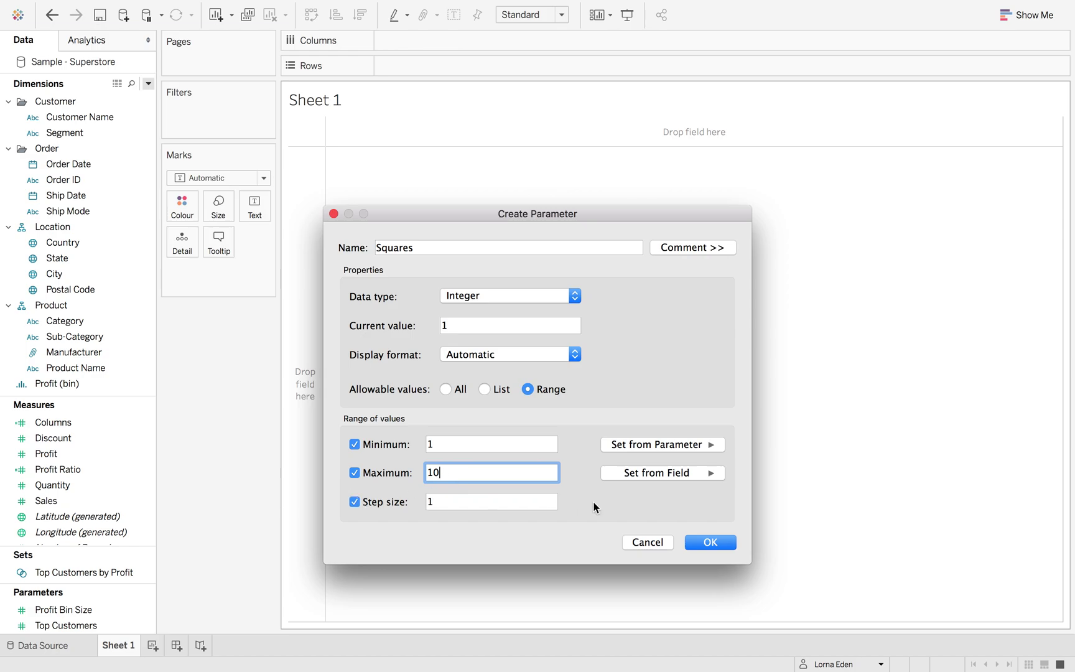
left_click(710, 542)
Append %[Squares] to the Columns formula using autocomplete.
right_click(98, 427)
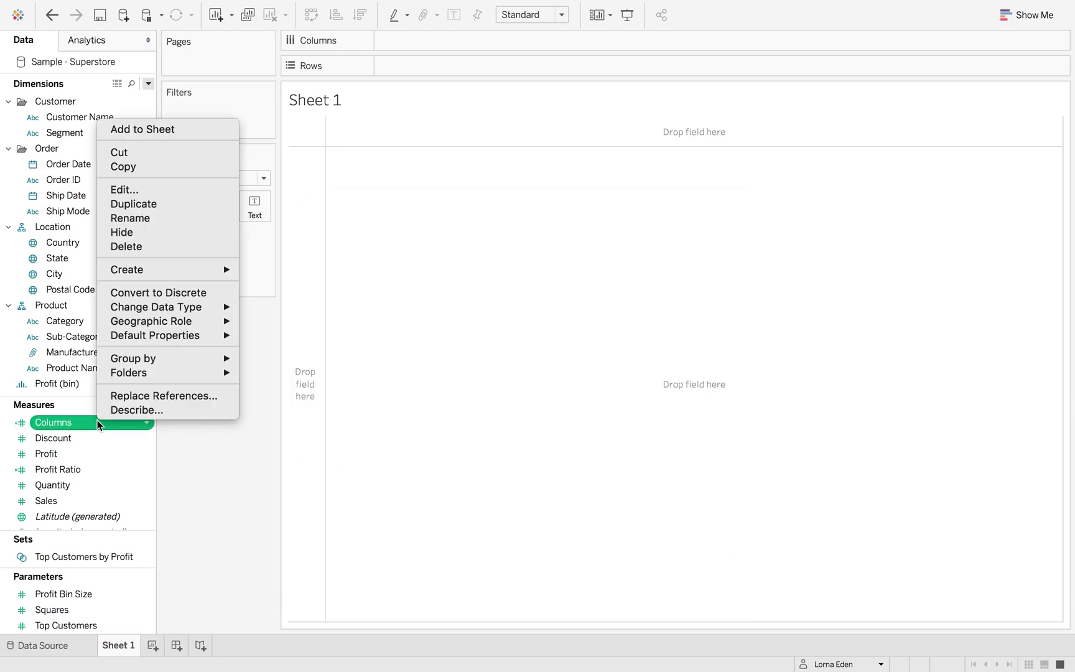
left_click(169, 188)
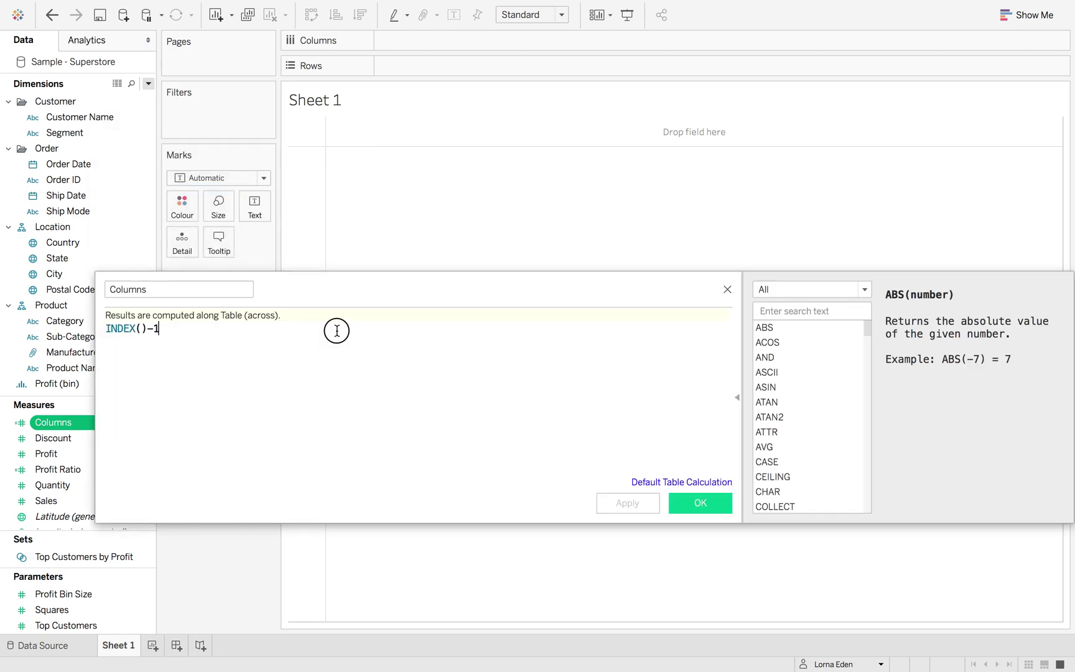
type("%")
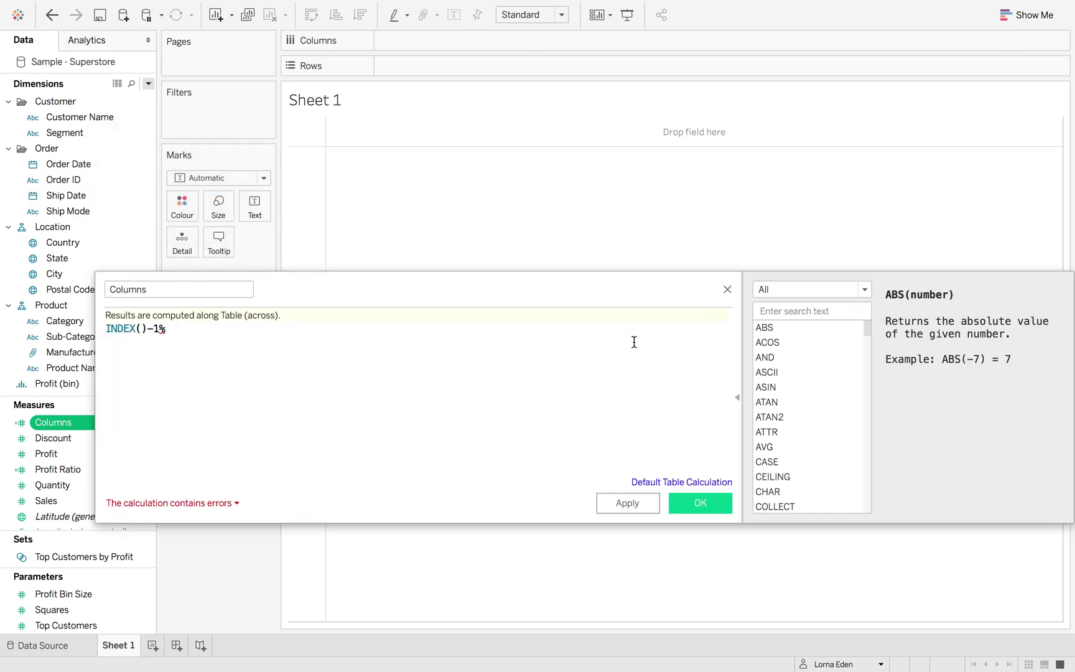
left_click(865, 290)
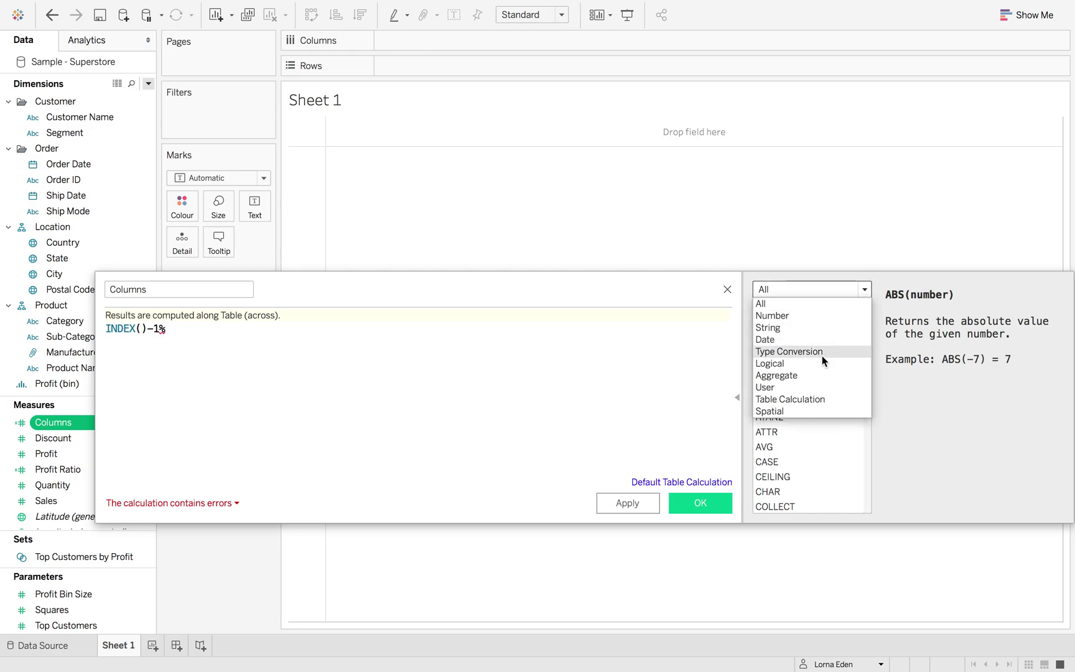
left_click(492, 382)
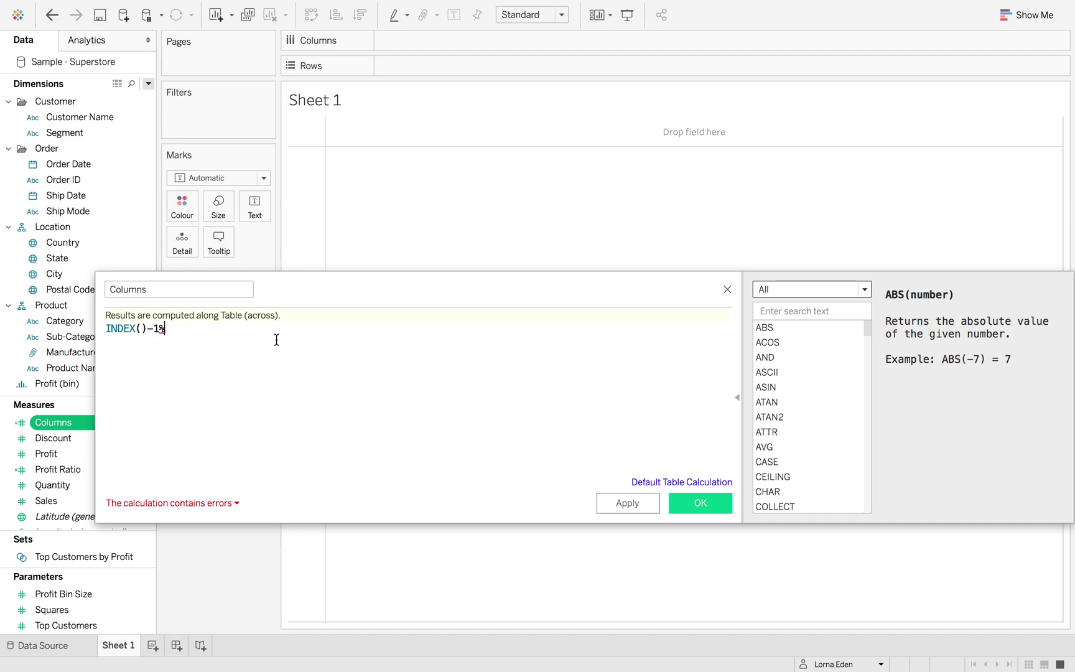
type("squ")
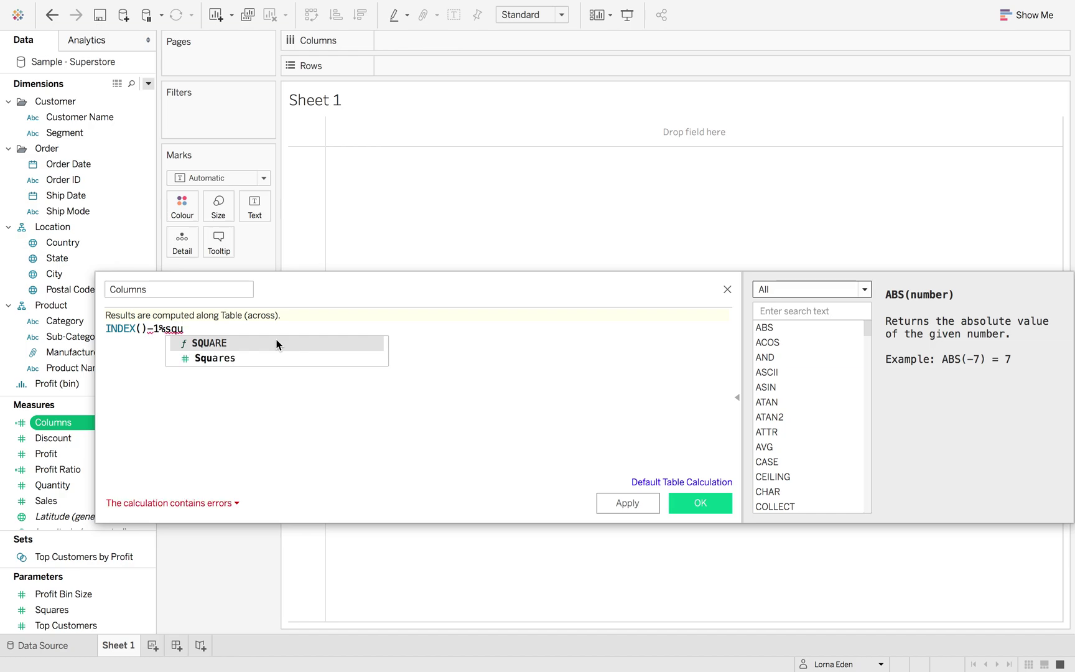
key("Down")
key("Return")
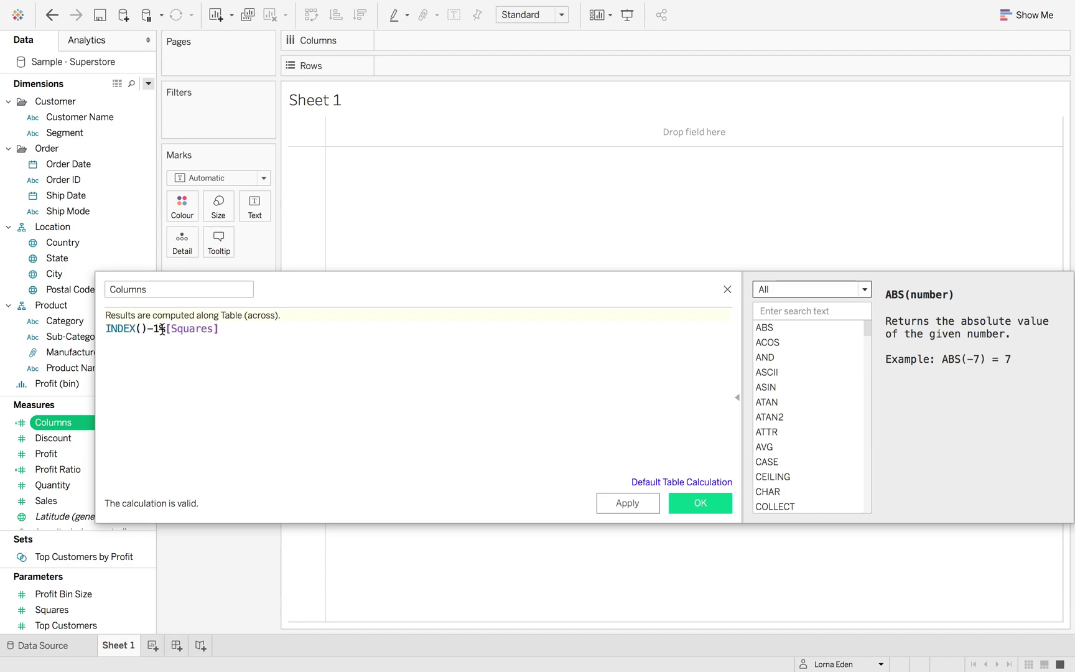
Wrap INDEX()-1 in parentheses so Columns reads (INDEX()-1)%[Squares], and save.
left_click(159, 328)
type(")")
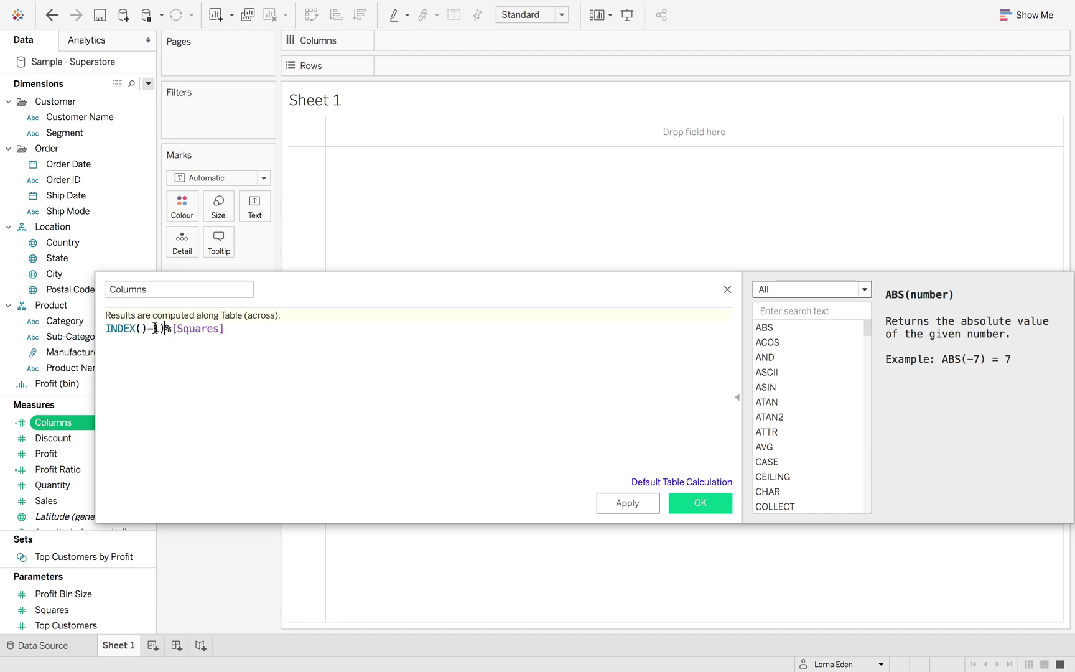
left_click(106, 328)
type("(")
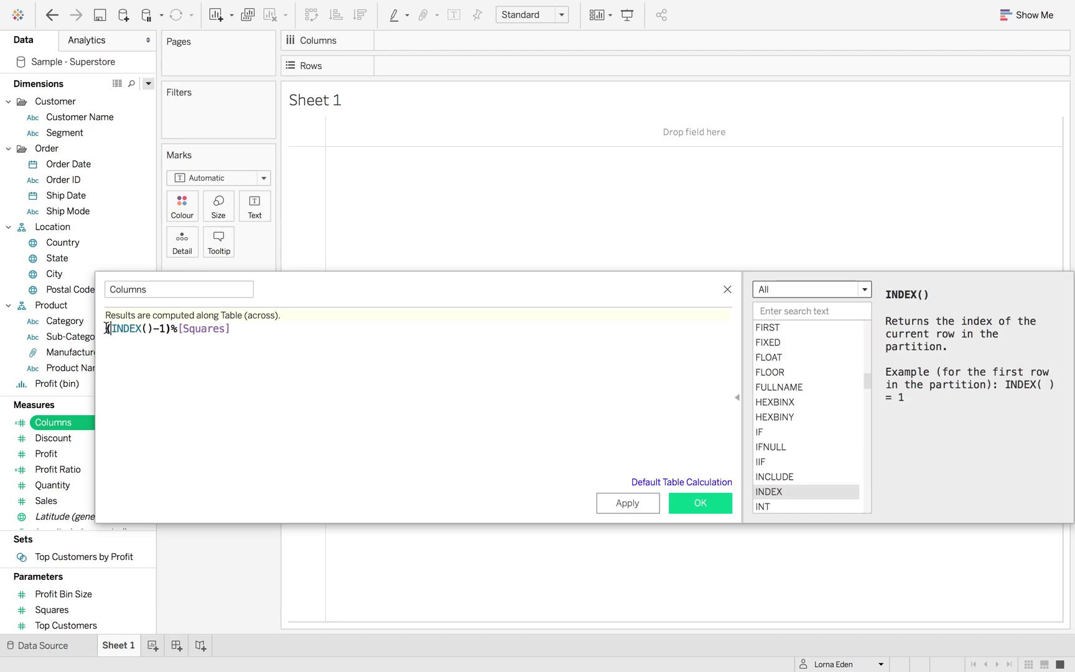
left_click(687, 503)
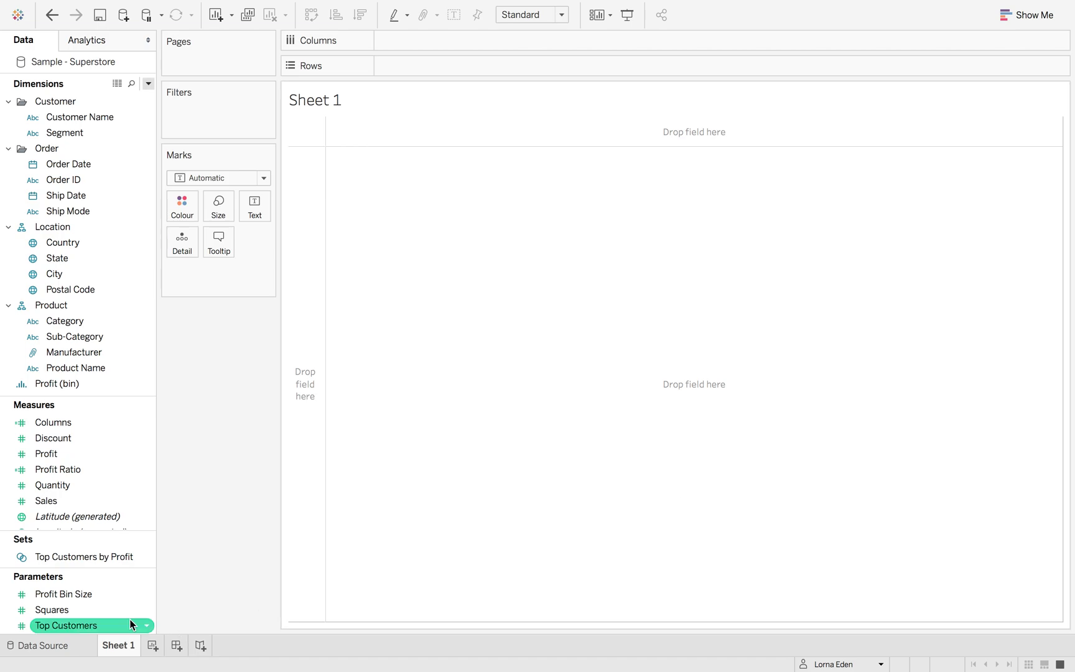
Show the Squares parameter control on the sheet and raise it to 3.
right_click(113, 615)
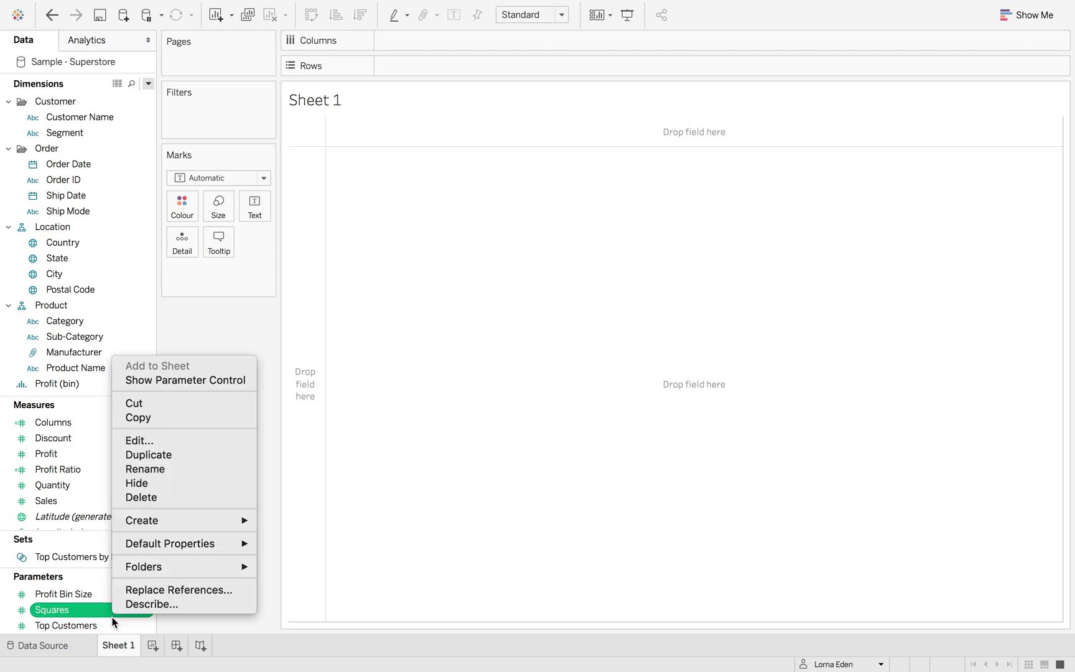
left_click(182, 382)
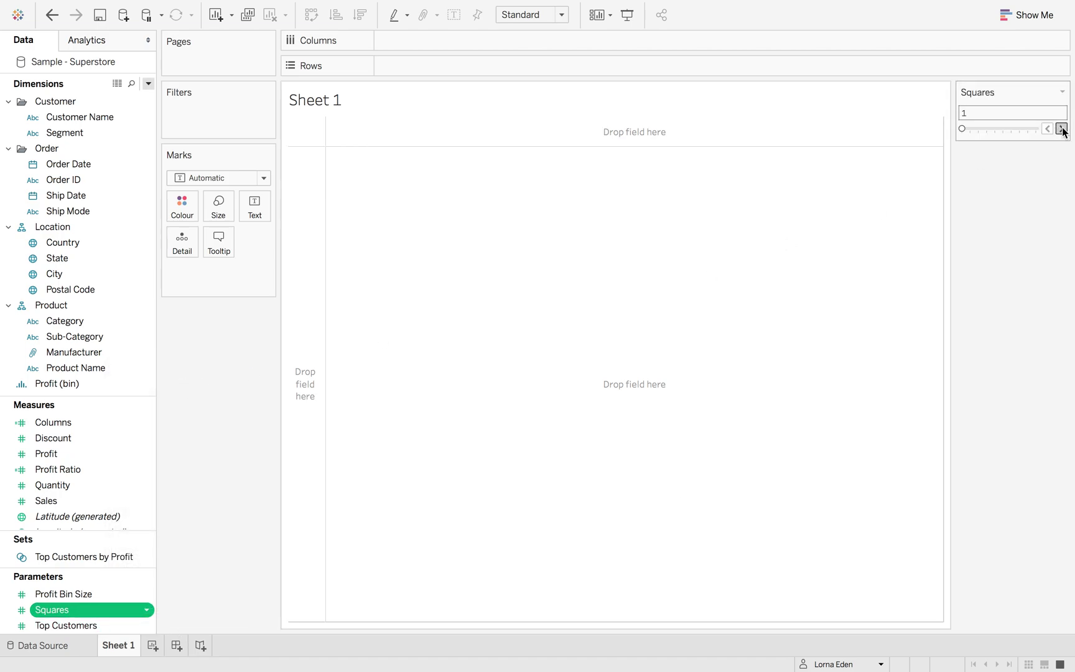
left_click(1061, 129)
left_click(1061, 129)
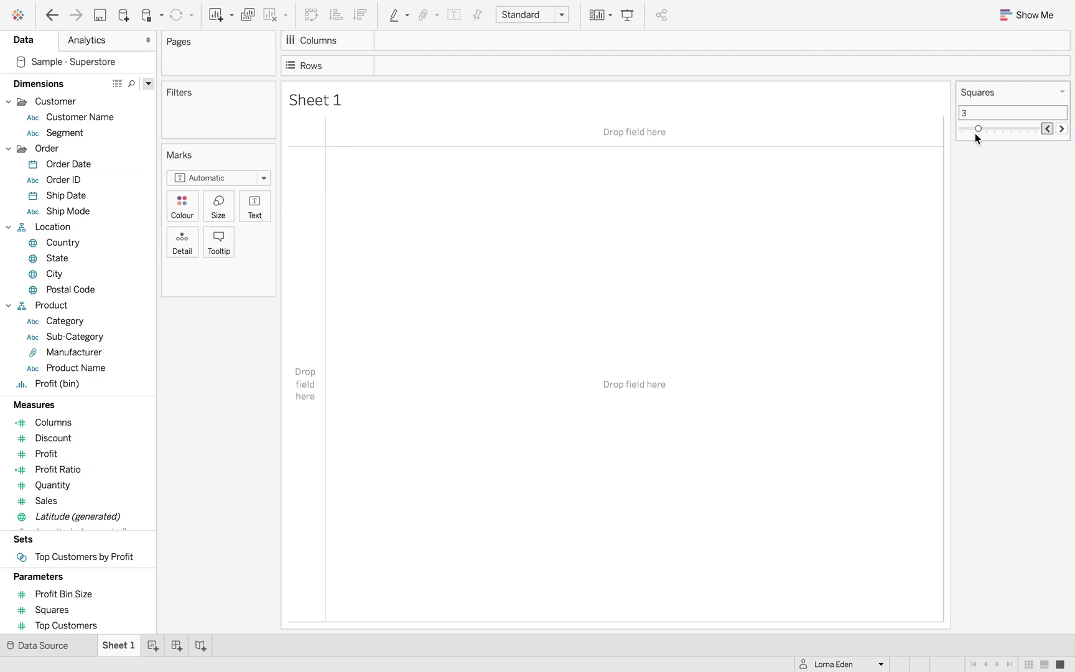
Duplicate Columns into a Rows calculation with formula (INDEX()-1)/[Squares].
right_click(99, 423)
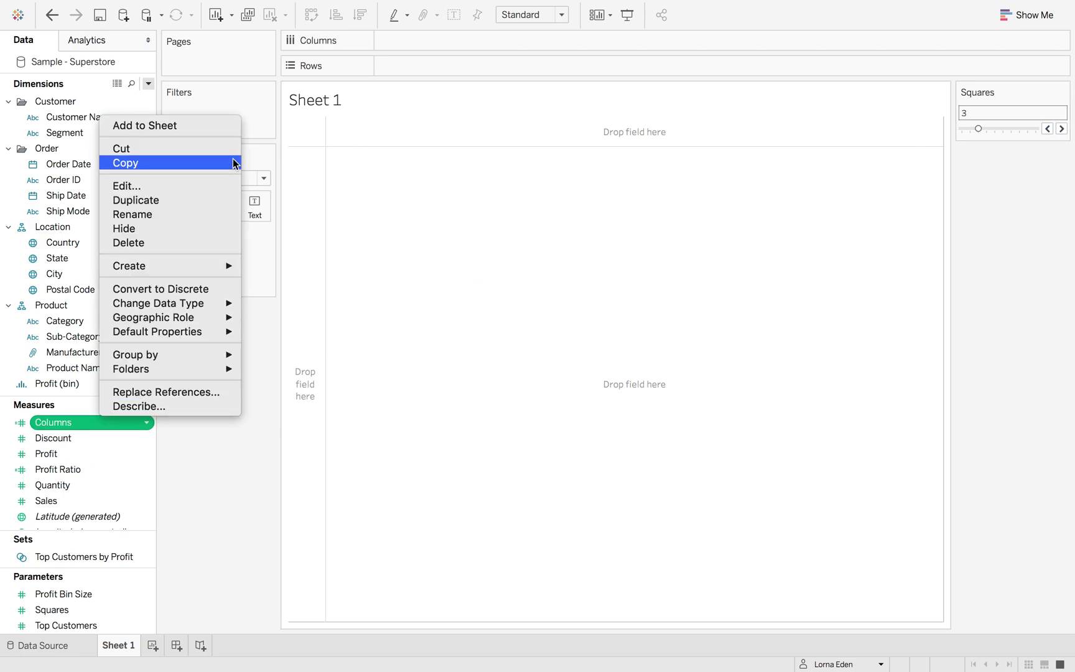
left_click(163, 200)
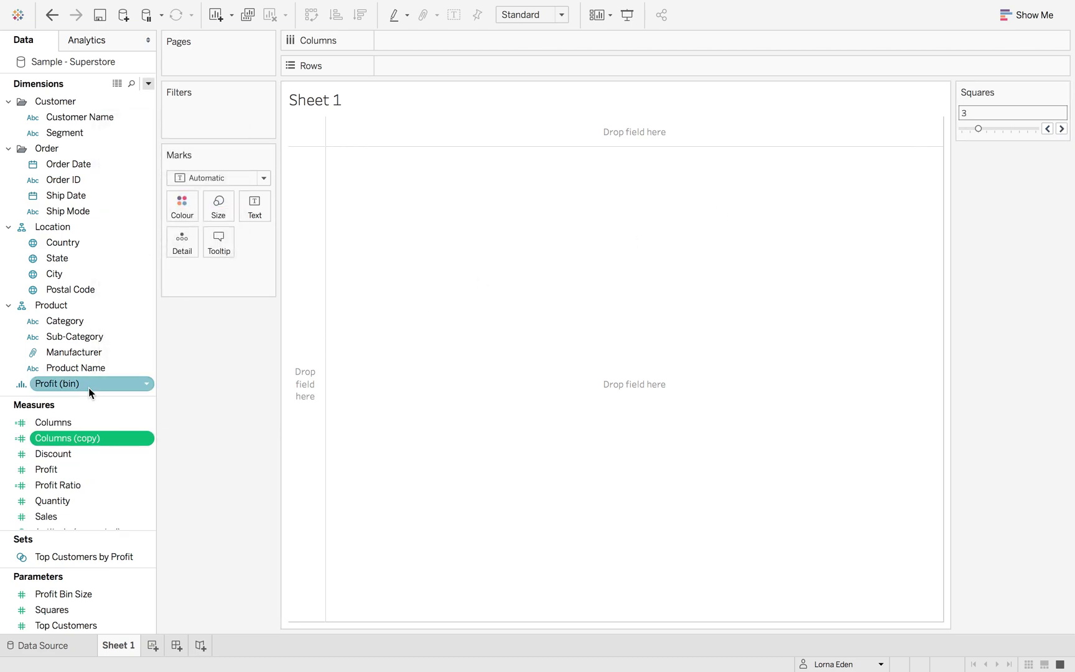
right_click(91, 439)
left_click(146, 208)
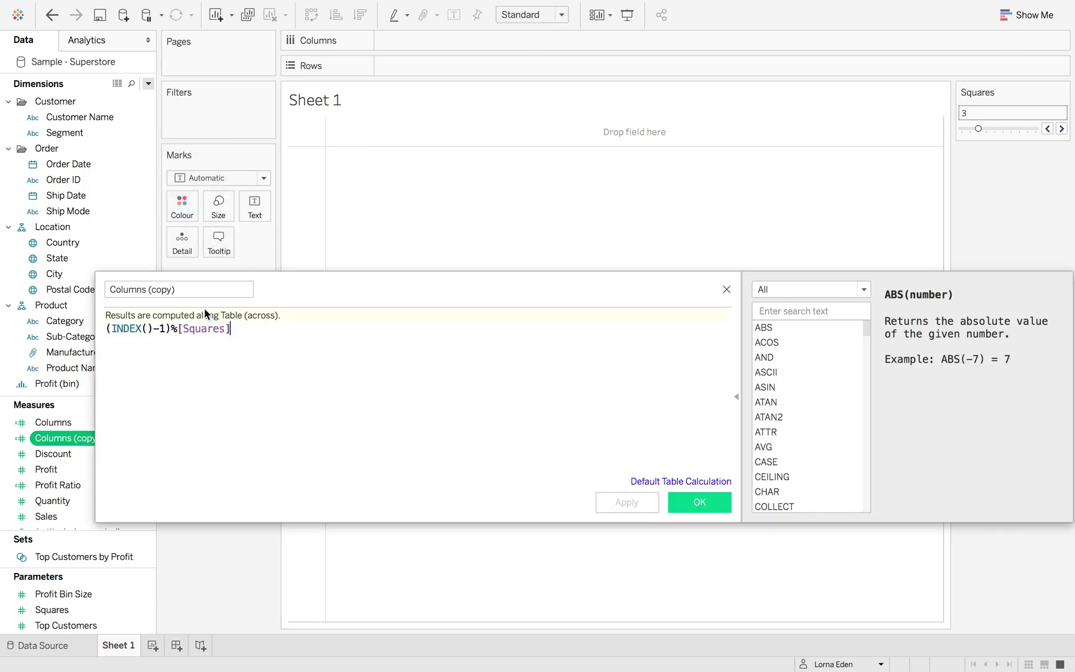
type("Rows")
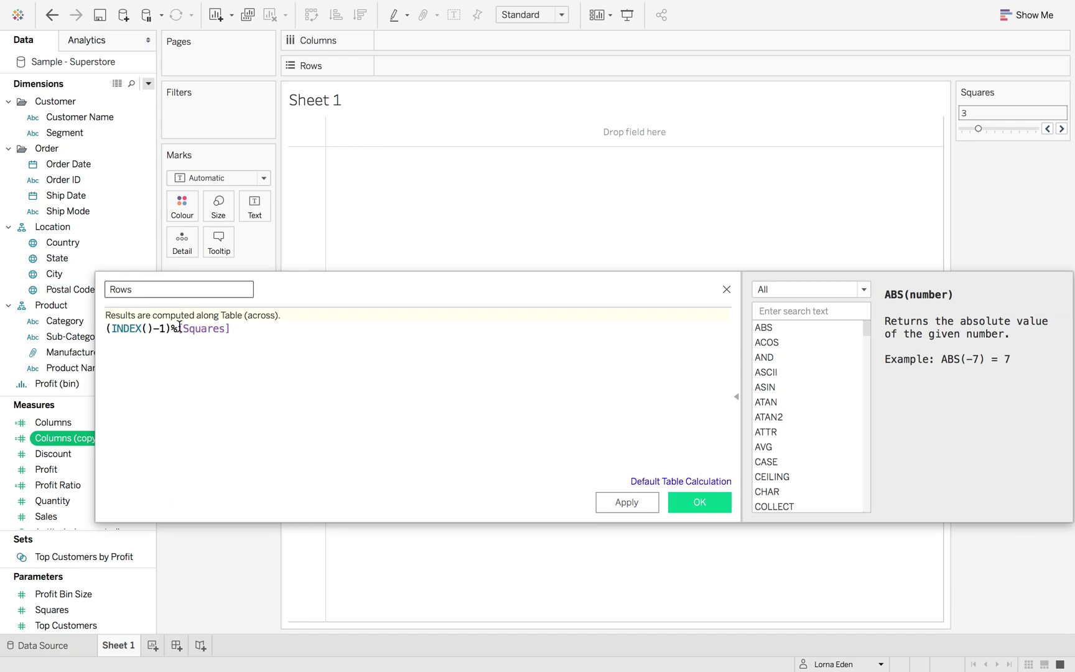
left_click(176, 327)
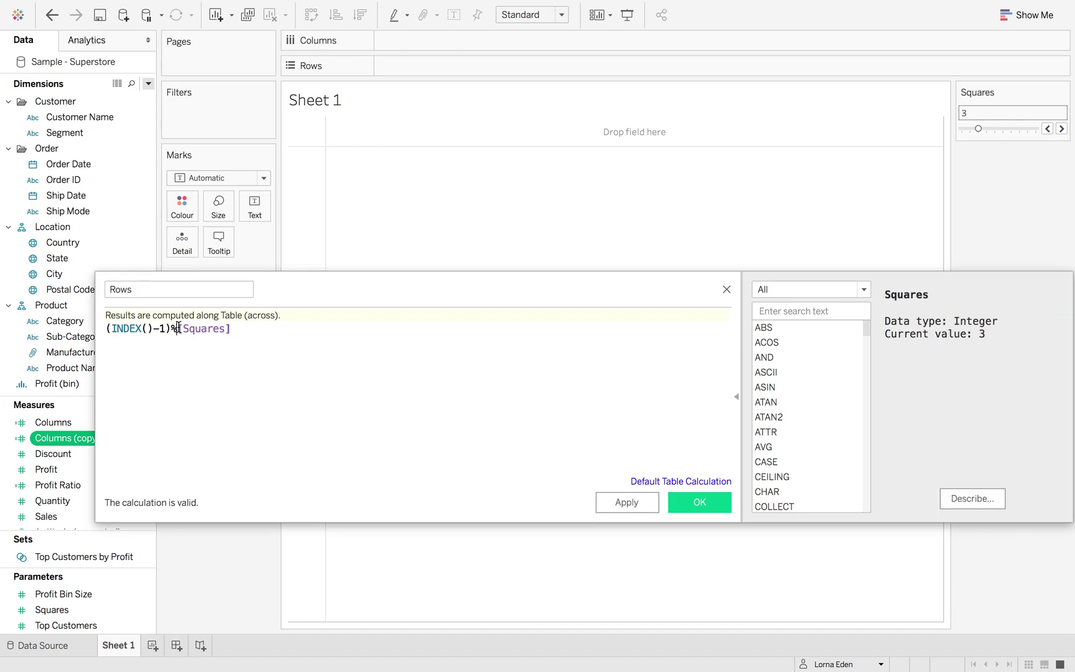
key("BackSpace")
type("/")
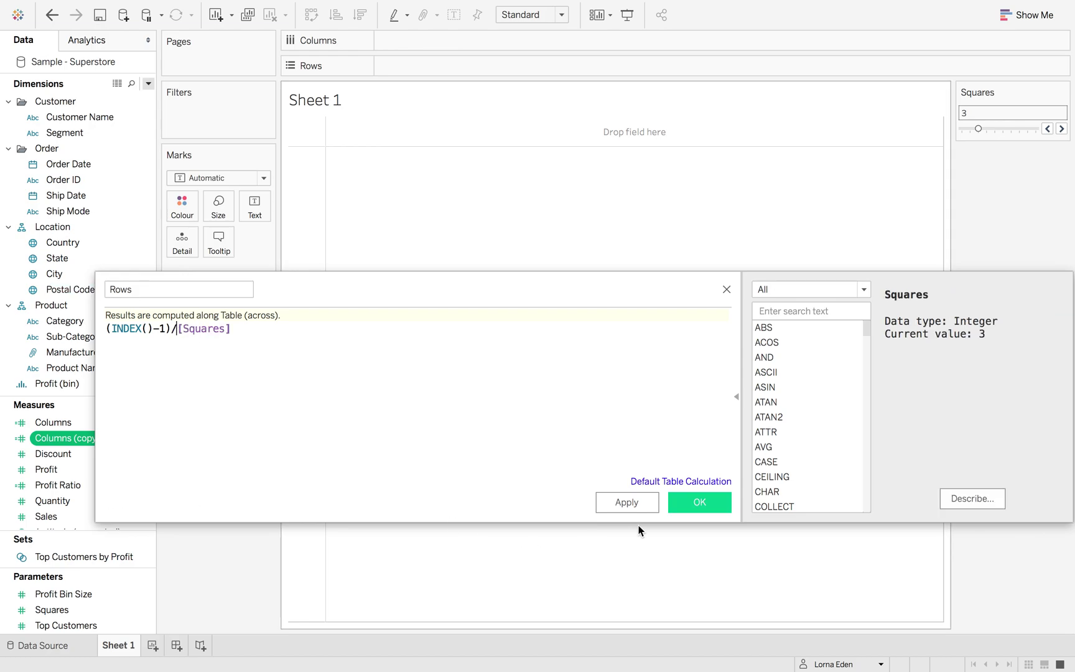
left_click(726, 505)
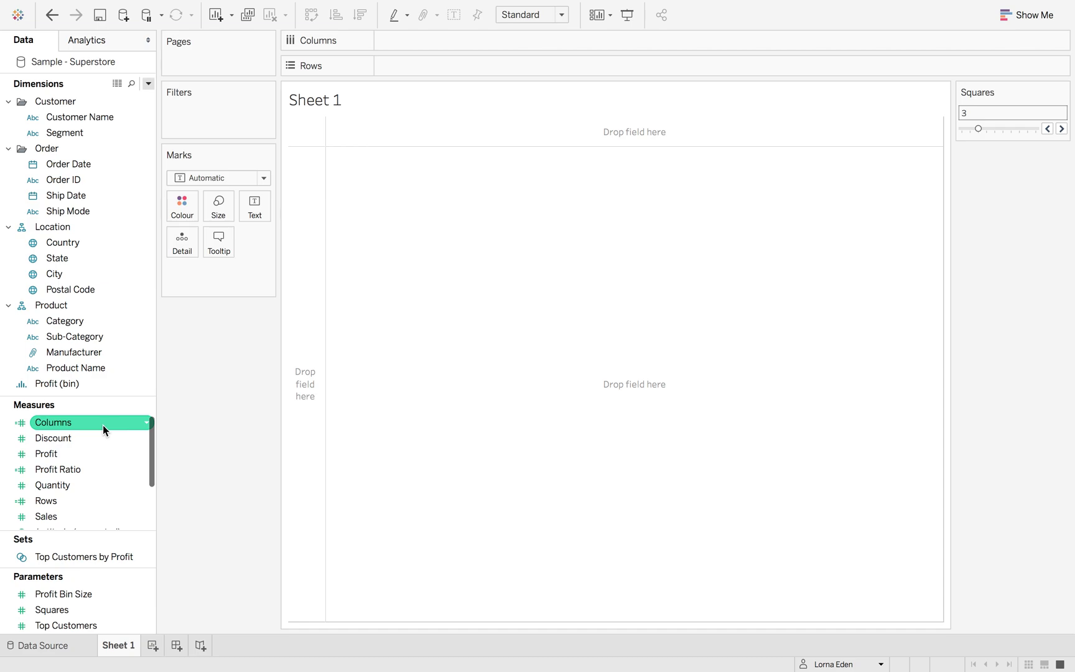
Convert Columns and Rows to discrete and place them on the Columns and Rows shelves.
left_click(103, 424)
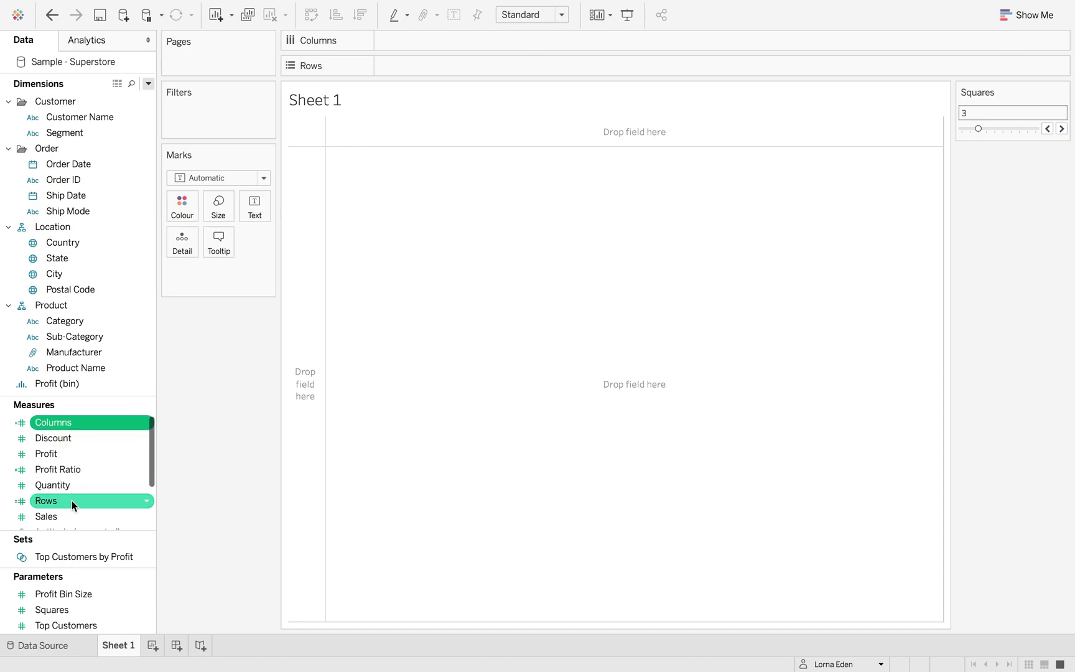
left_click(72, 501, "ctrl")
right_click(72, 501)
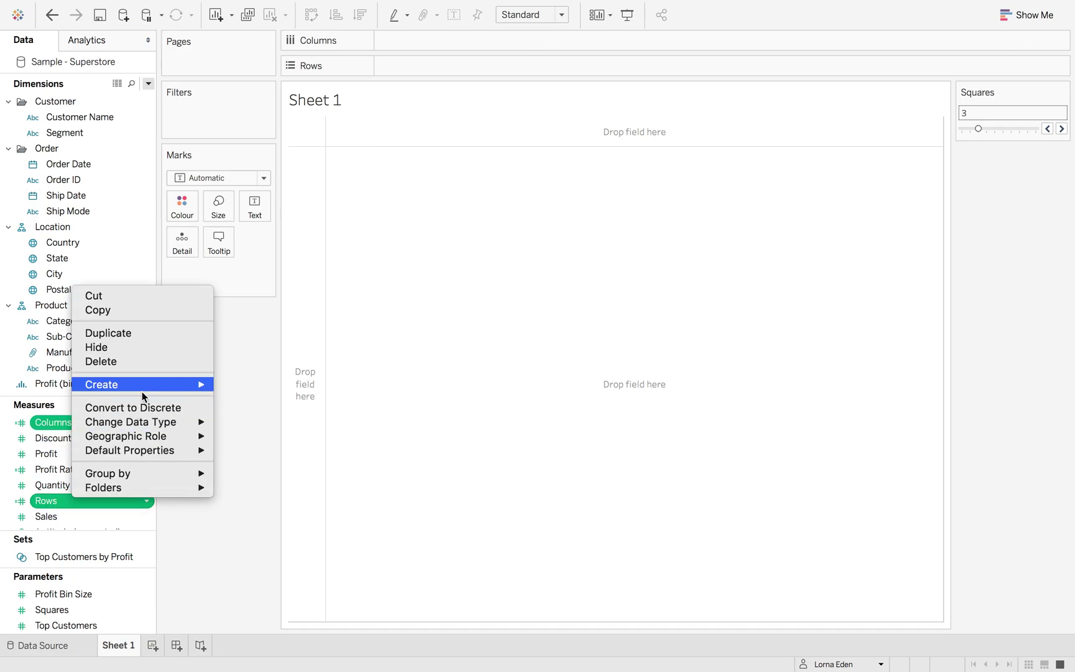
left_click(138, 409)
left_click_drag(56, 422, 475, 48)
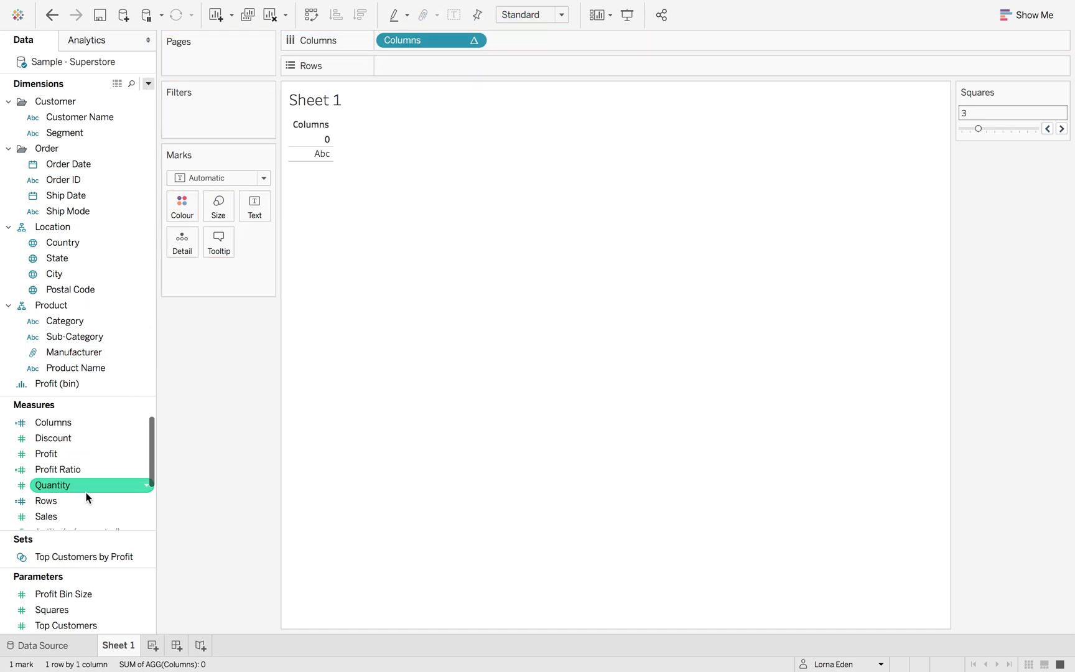
left_click_drag(75, 501, 437, 71)
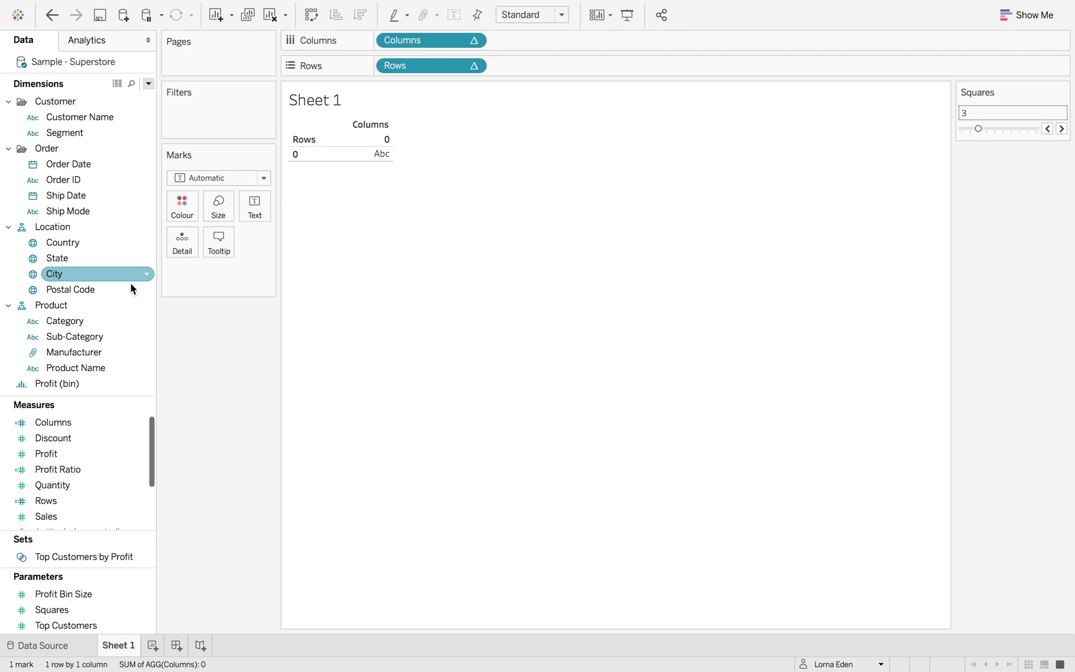
Add Sub-Category as Detail and set Columns to compute using Sub-Category.
left_click_drag(110, 336, 175, 251)
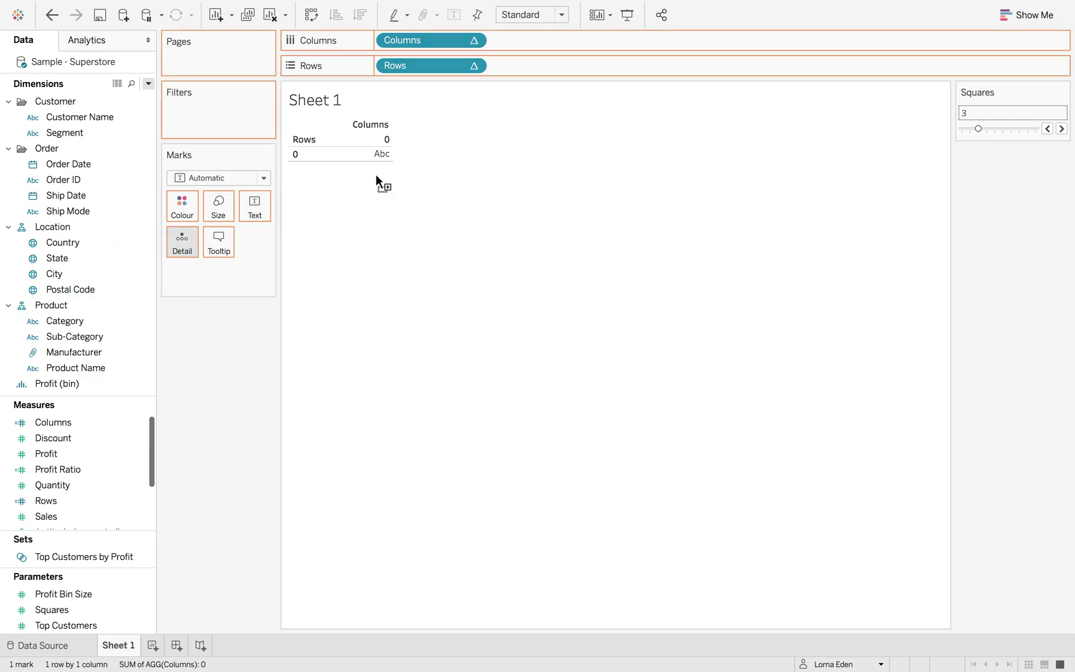
left_click_drag(403, 159, 397, 161)
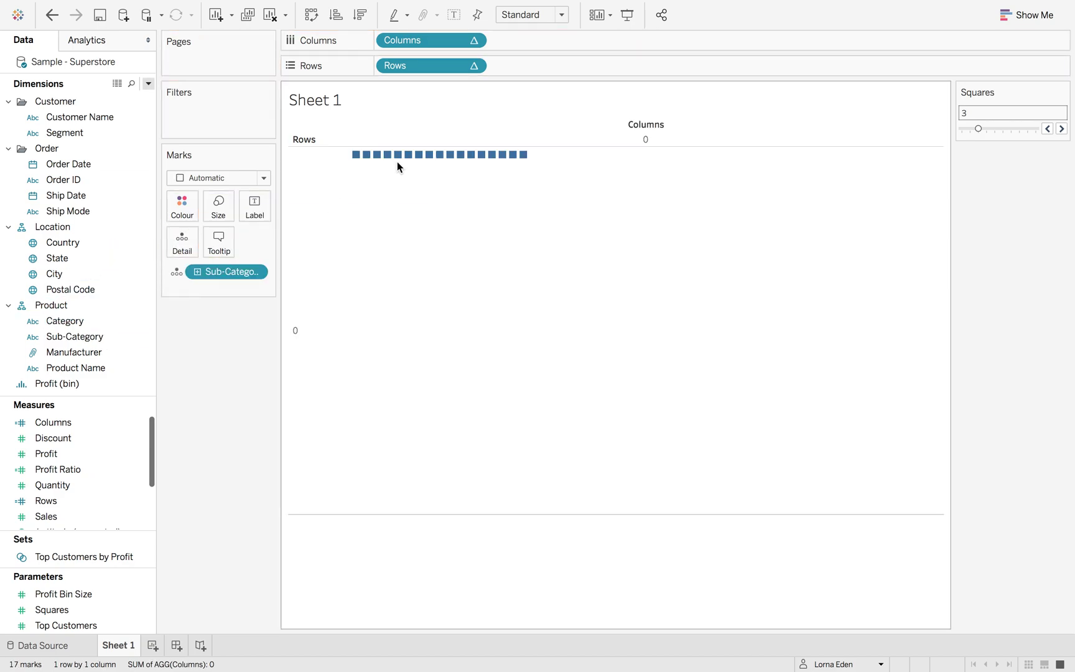
left_click(474, 41)
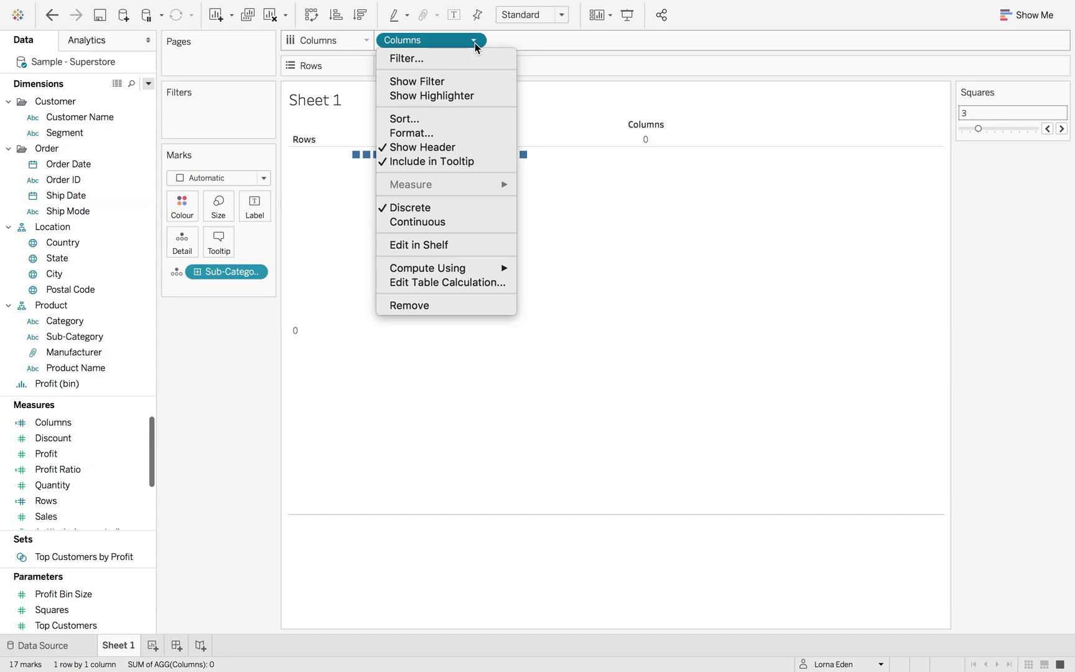
mouse_move(505, 272)
left_click(546, 302)
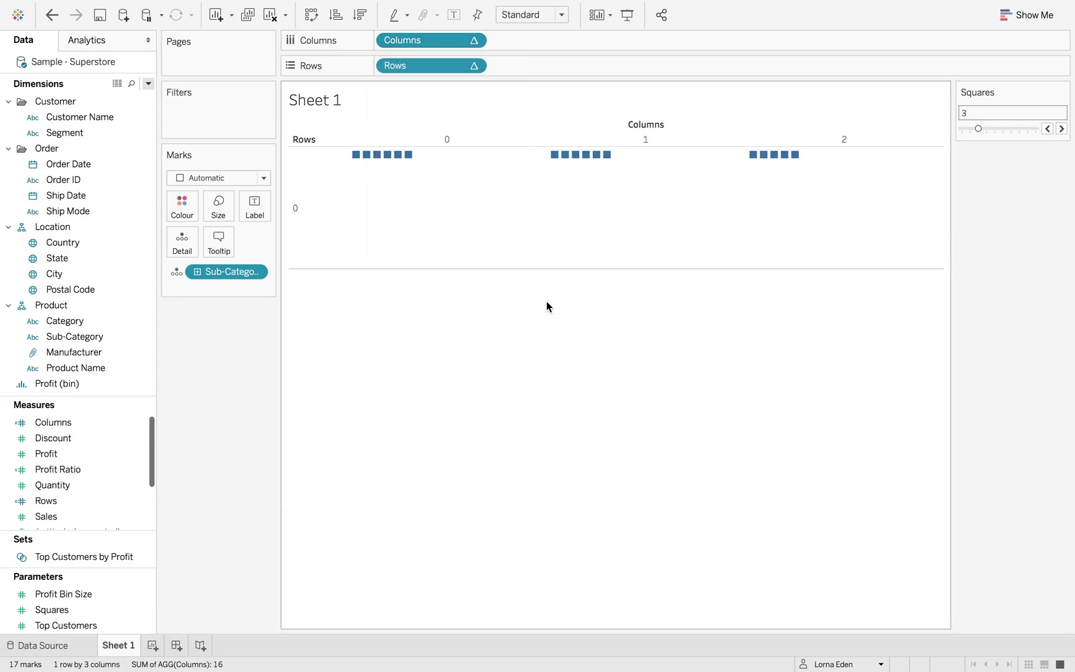
Set the Rows table calculation to compute using Sub-Category as well.
left_click(474, 66)
mouse_move(464, 293)
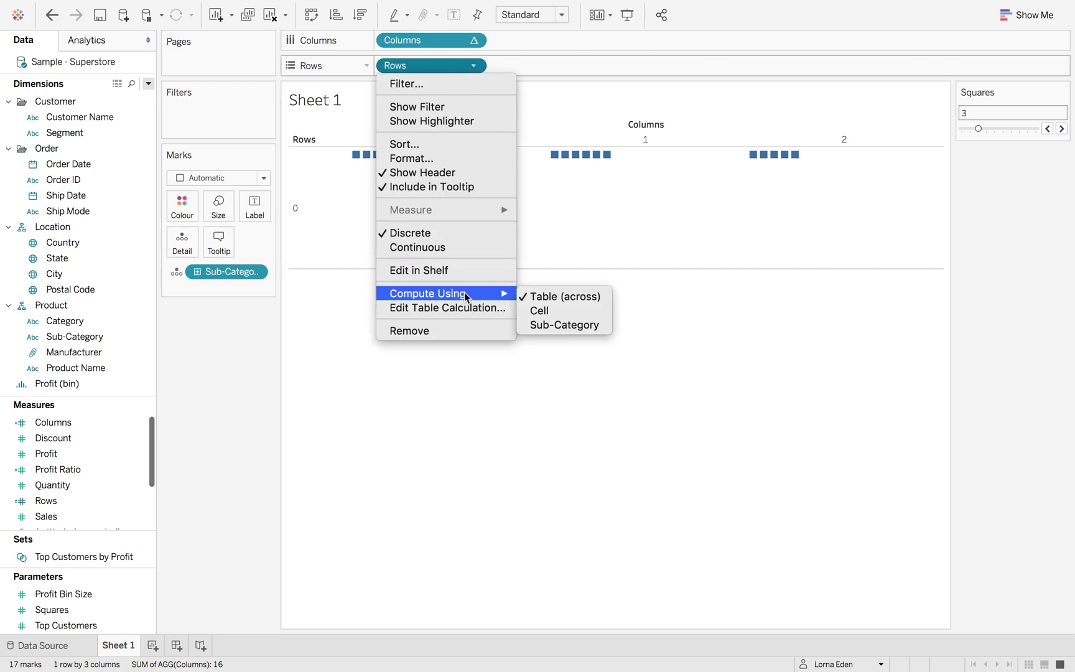
left_click(537, 323)
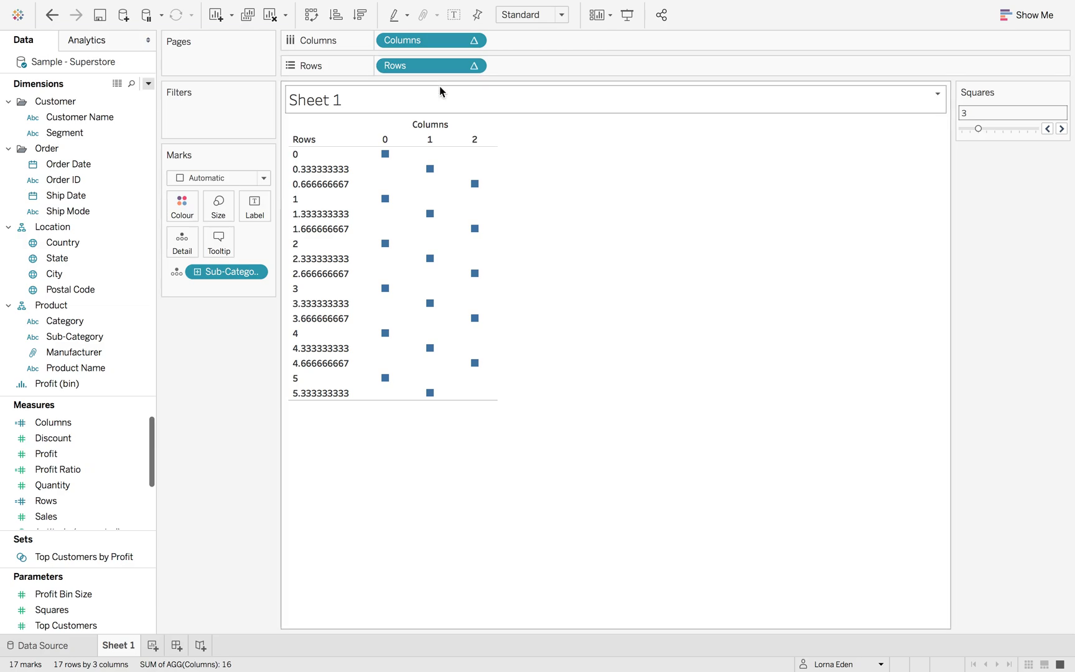
left_click(109, 441)
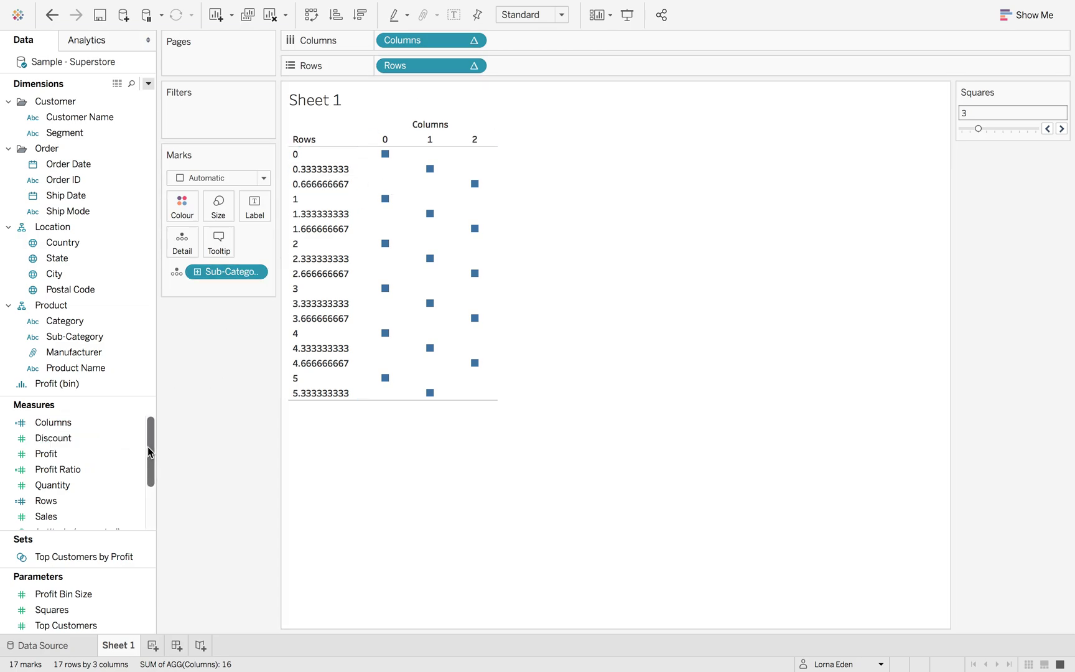
right_click(67, 500)
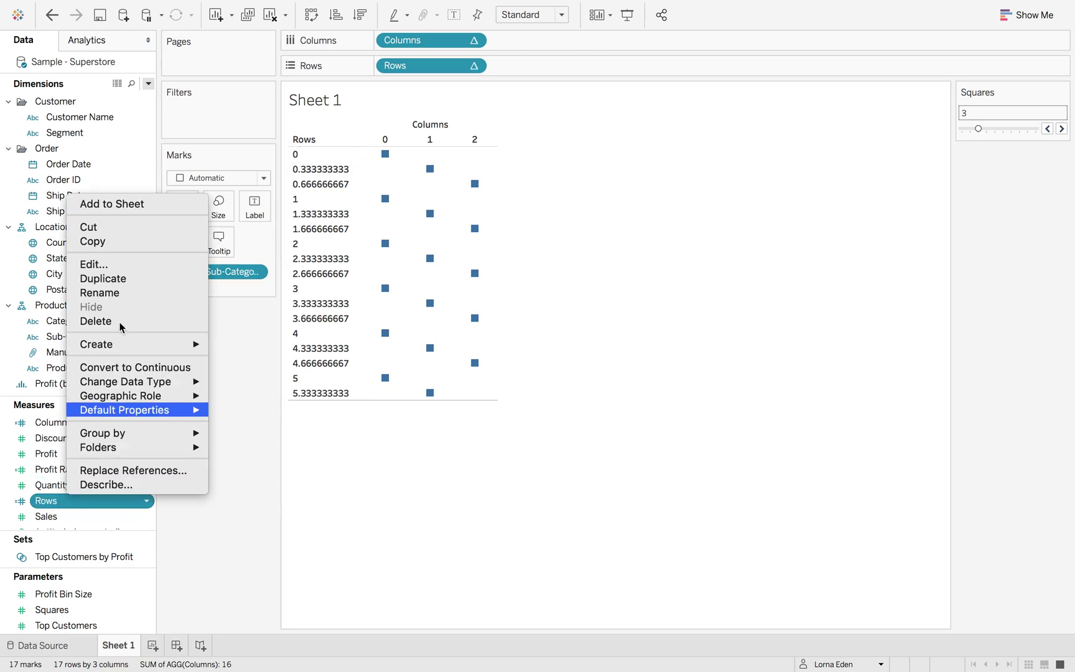
Change the Rows formula to INT((INDEX()-1)/[Squares]) and apply it.
left_click(124, 264)
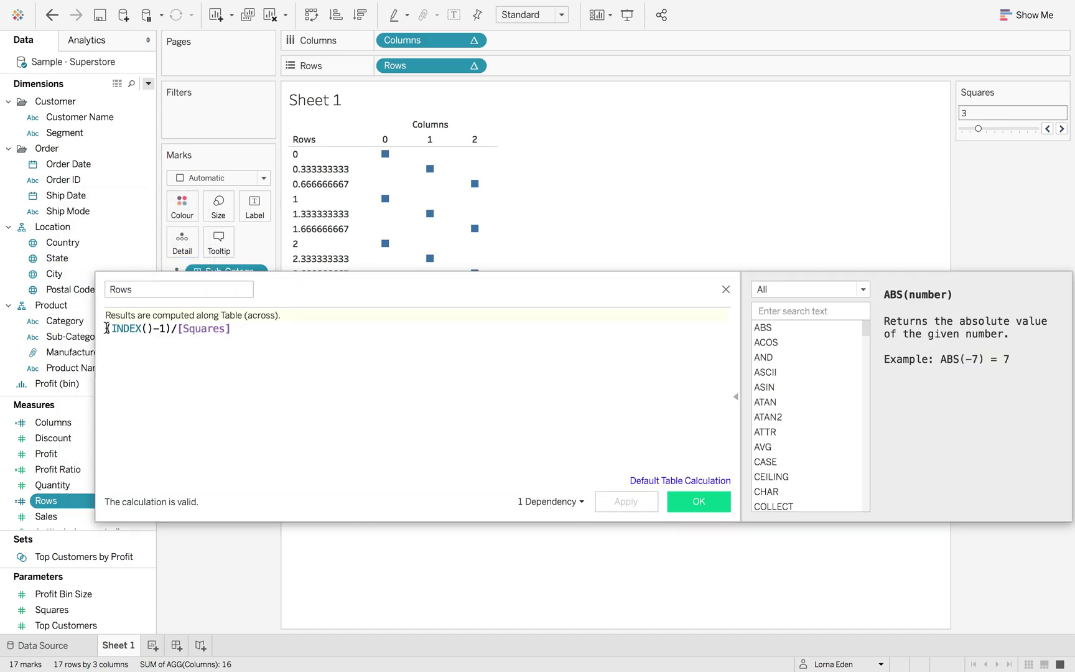
left_click(108, 328)
type("INT")
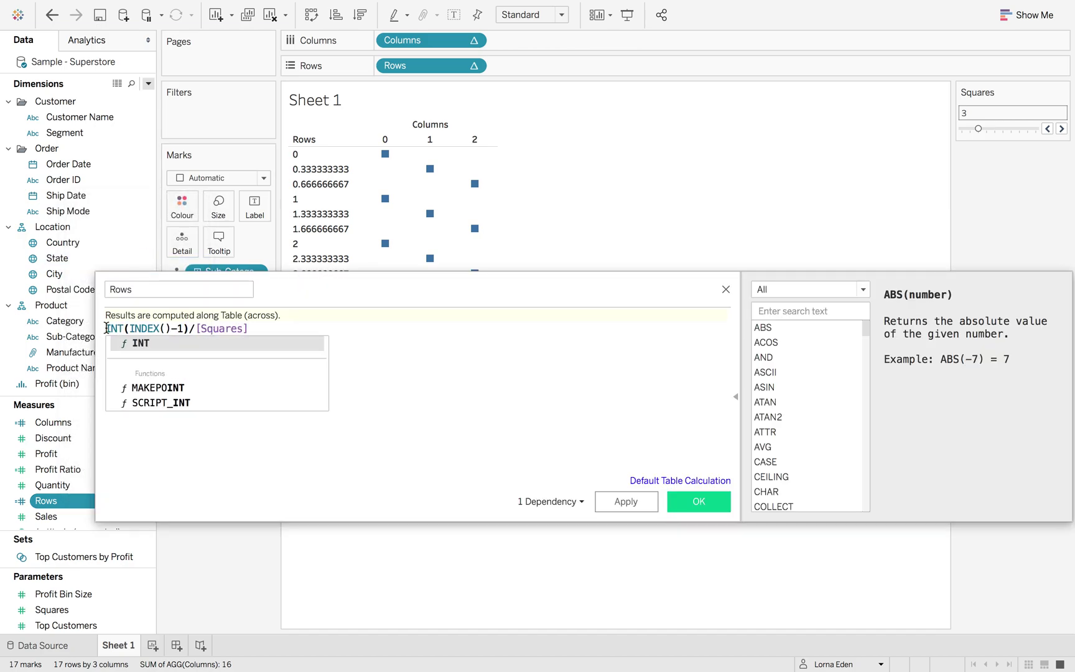
type("(")
left_click(285, 329)
type(")")
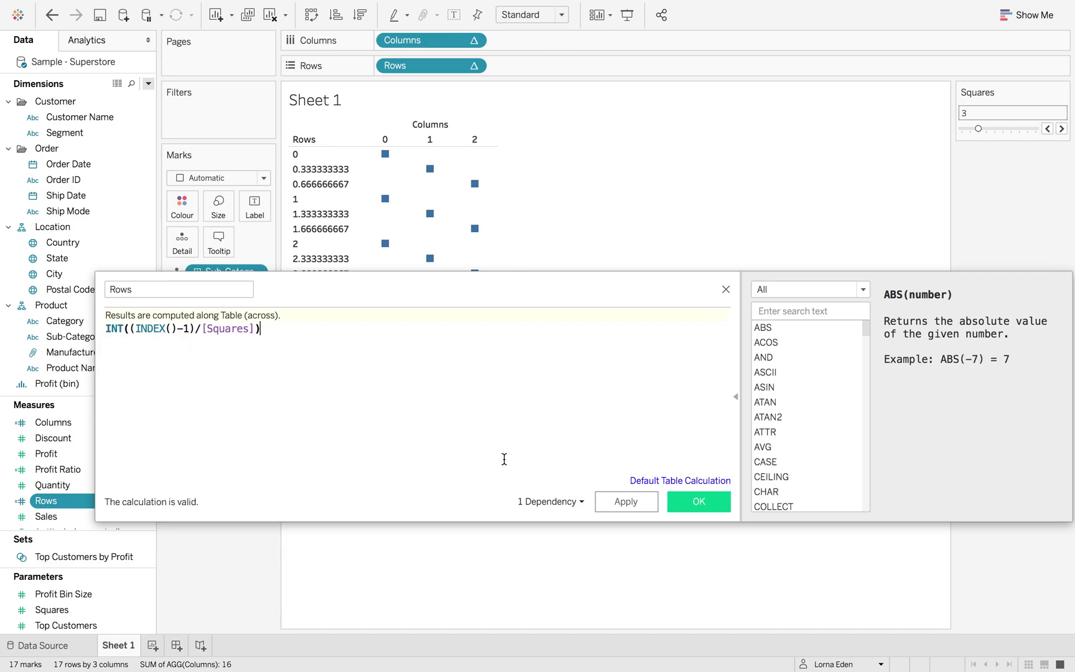
left_click(638, 503)
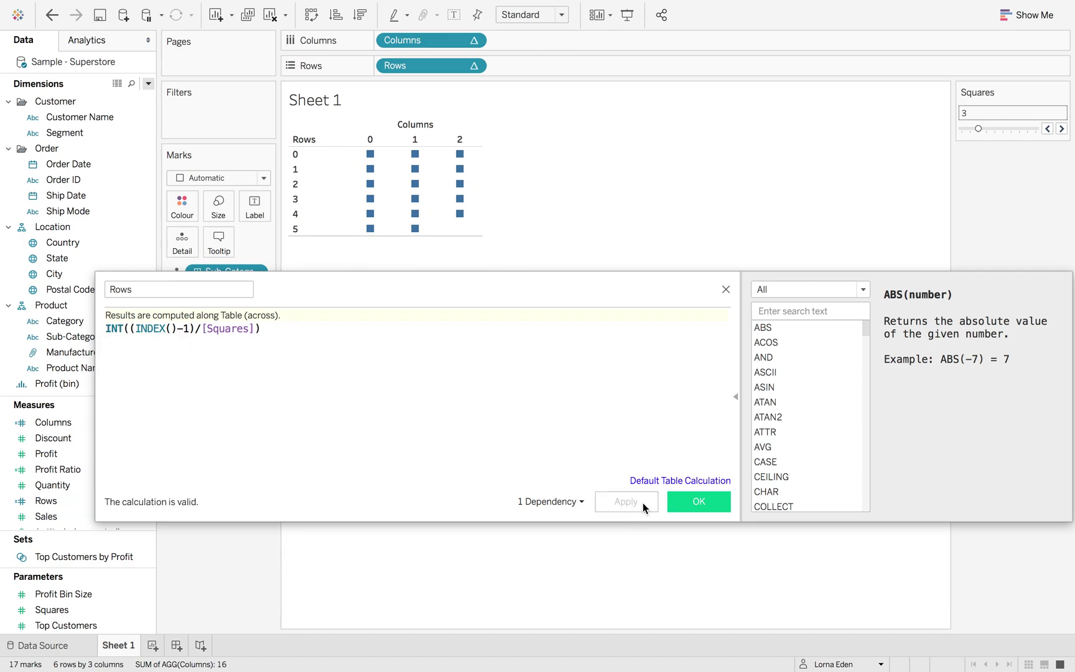
left_click(711, 502)
Fit the view to Entire View and raise Squares from 3 to 9.
left_click(551, 14)
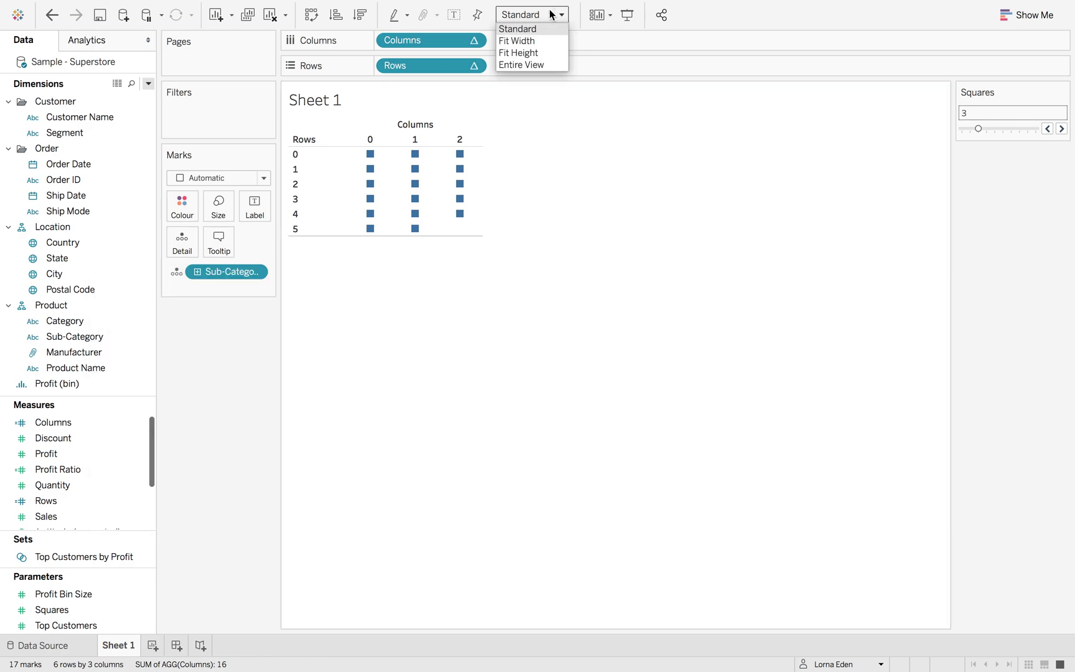
left_click(547, 65)
mouse_move(661, 330)
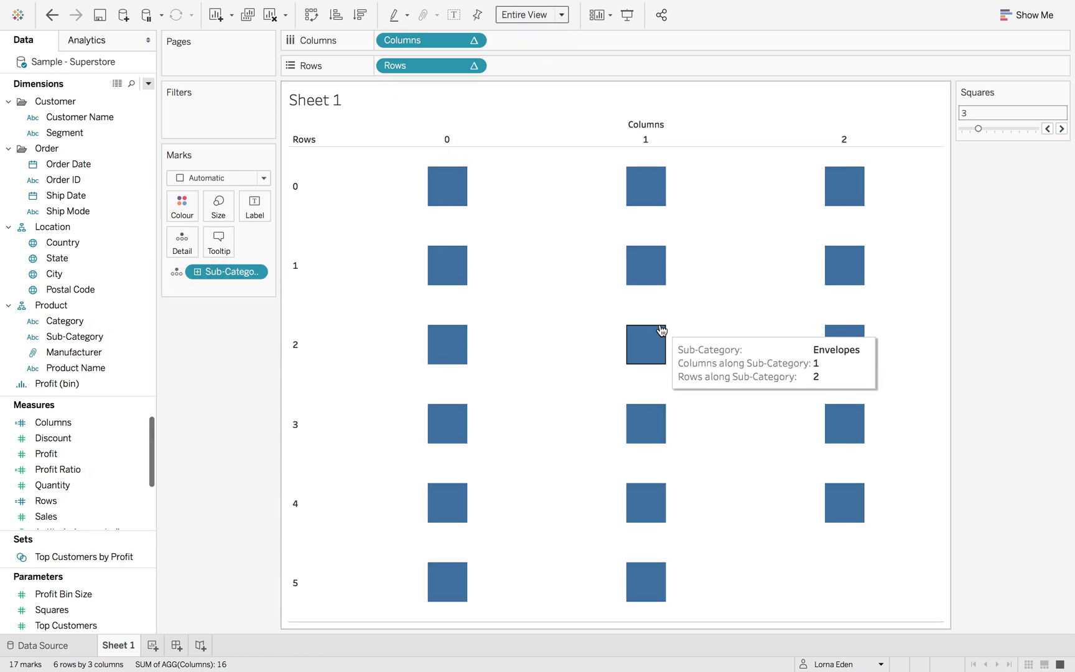
mouse_move(846, 157)
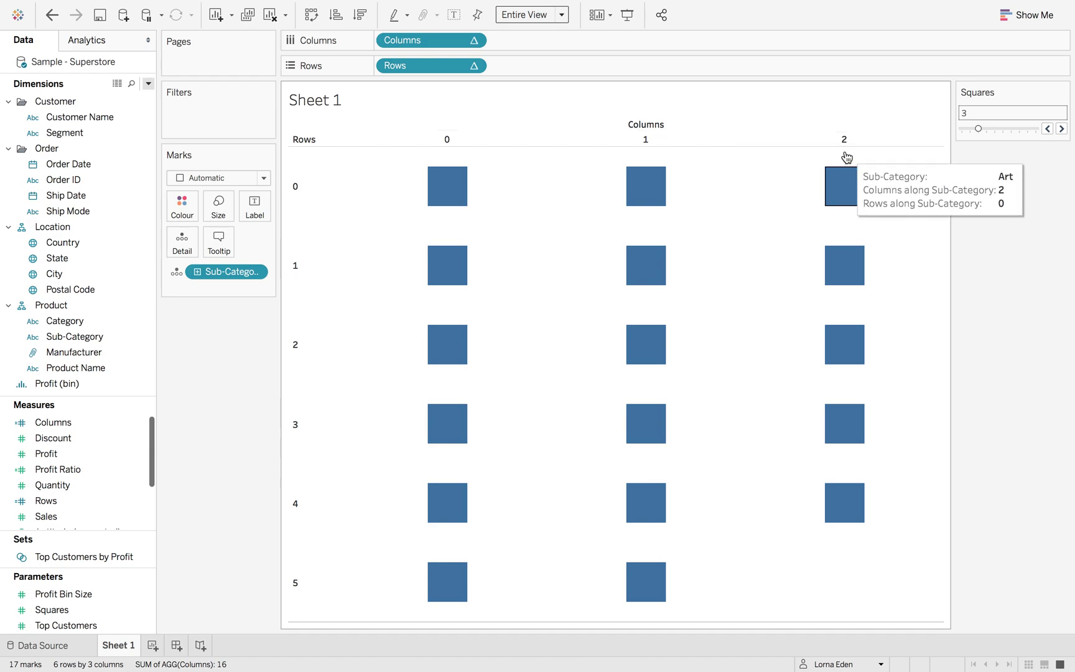
left_click(1062, 129)
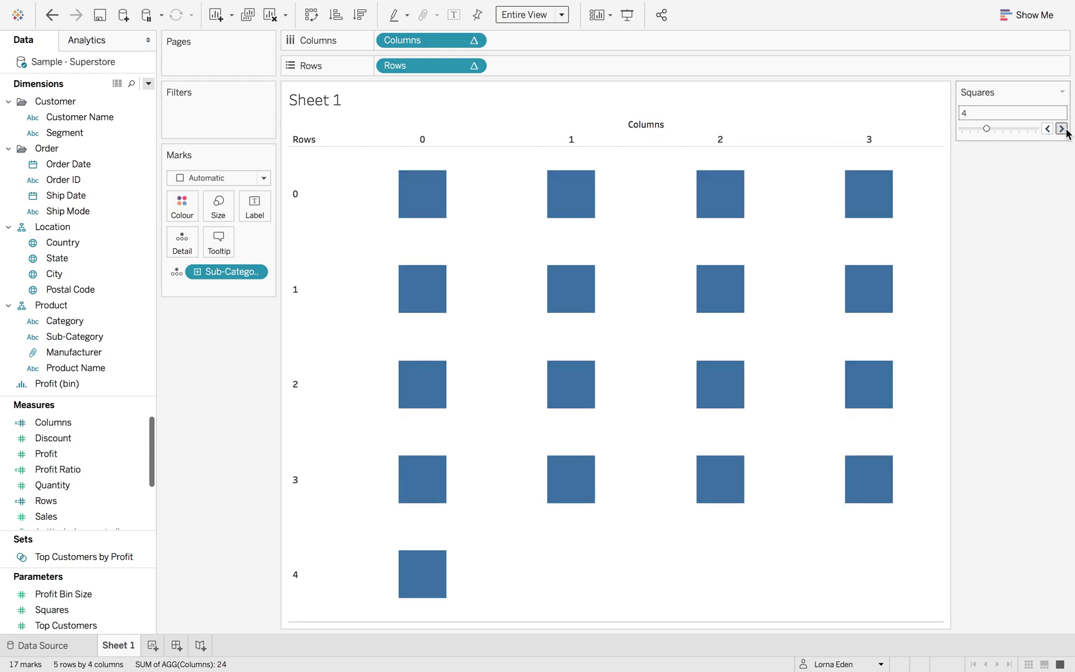
left_click(1062, 129)
left_click(1062, 129)
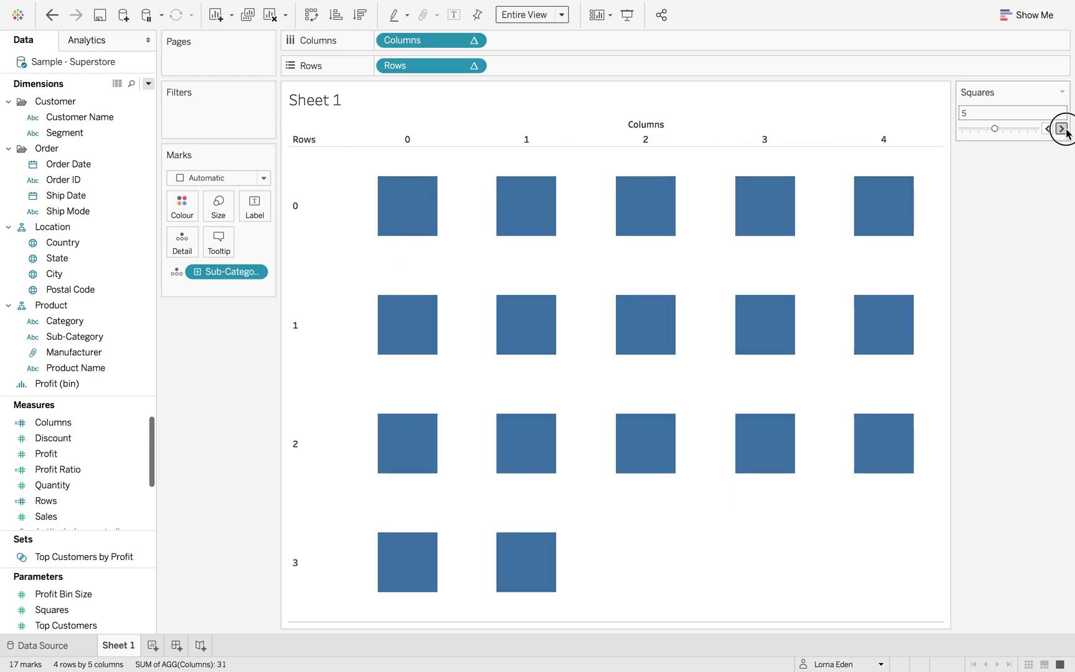
left_click(1061, 129)
left_click(1062, 129)
left_click(1062, 129)
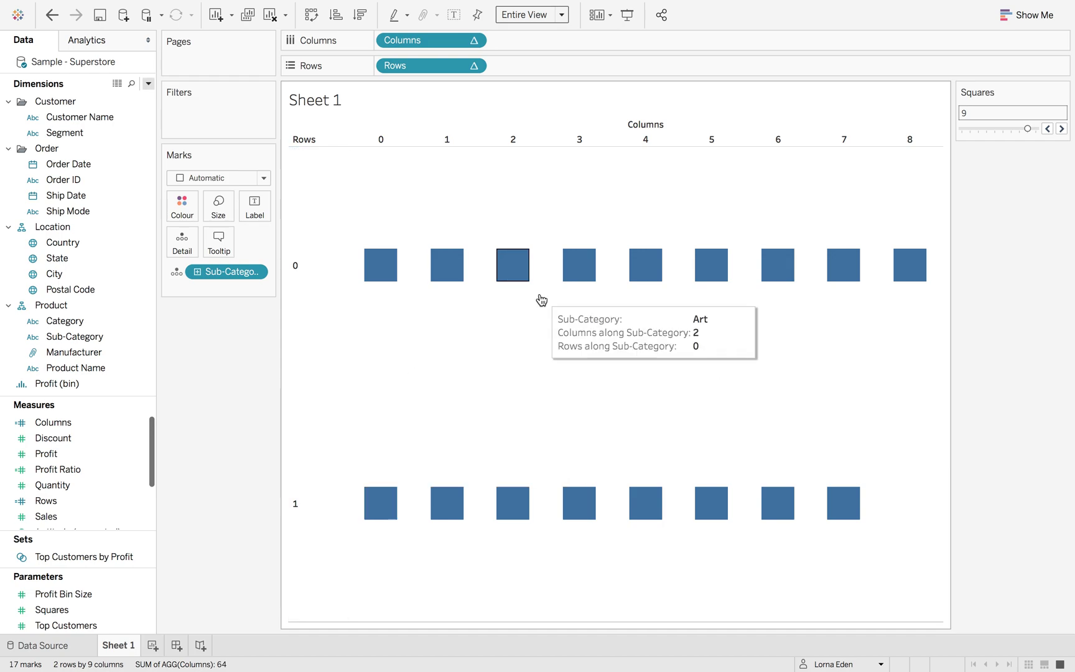
Lower Squares back to 6, giving a 3-row by 6-column grid.
left_click(1047, 128)
left_click(1047, 129)
left_click(1048, 129)
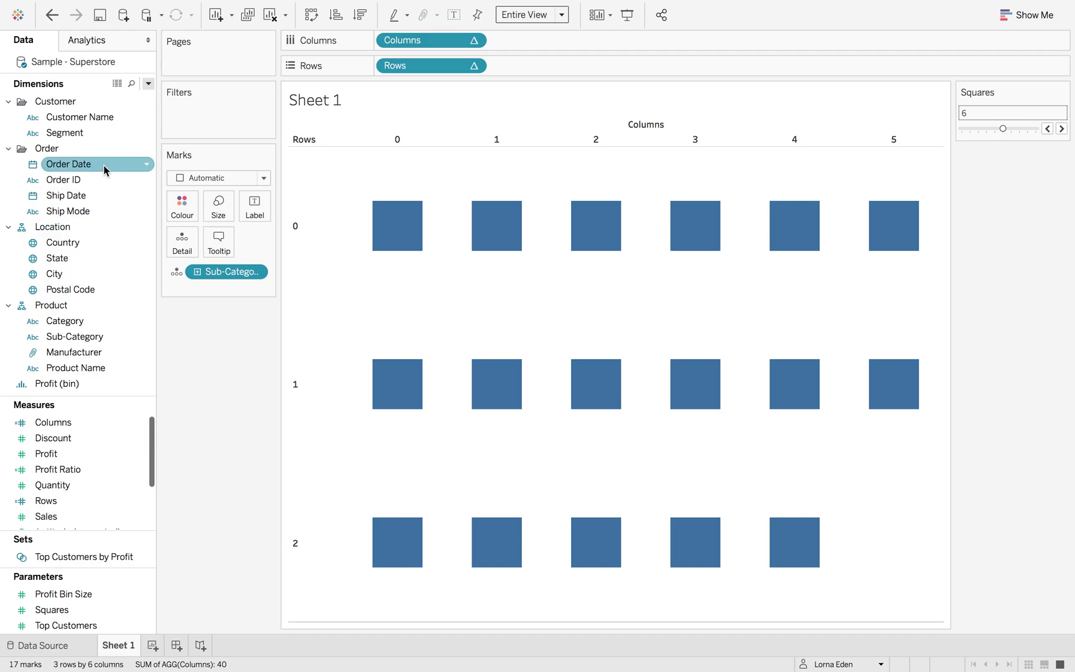
Put discrete MONTH(Order Date) on Columns and SUM(Sales) on Rows for monthly lines.
left_click_drag(103, 169, 590, 41)
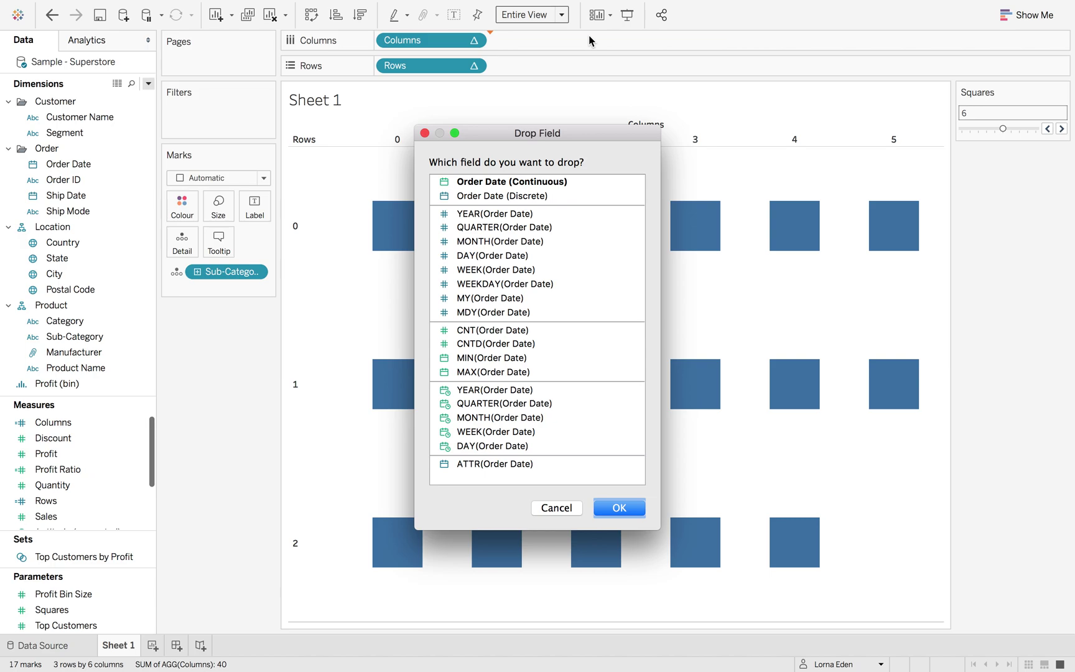
left_click(471, 423)
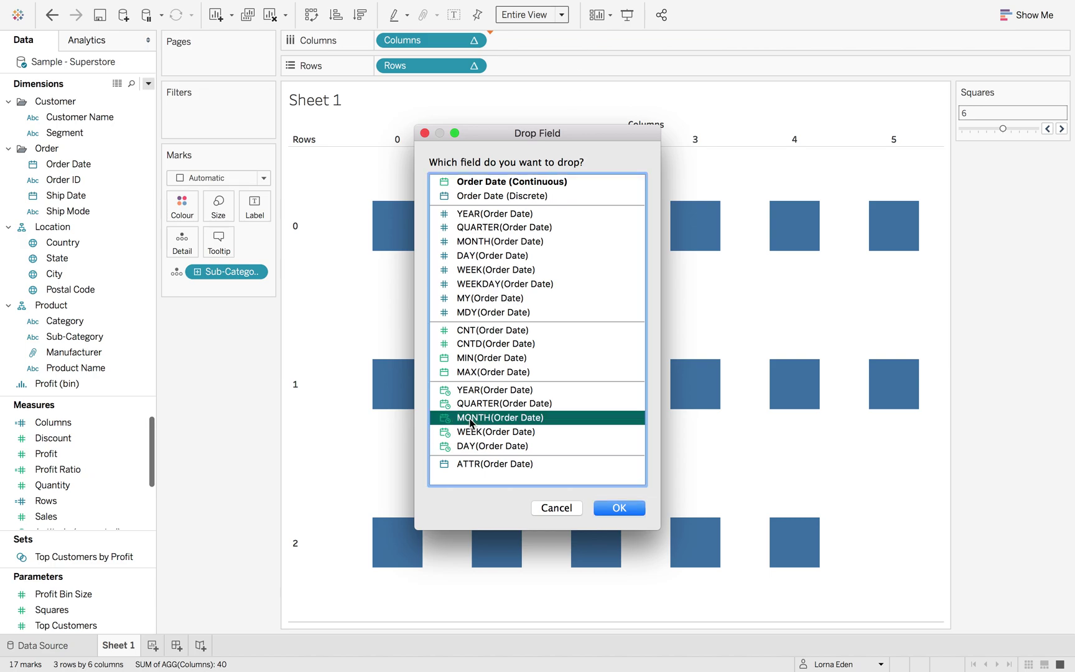
left_click(602, 508)
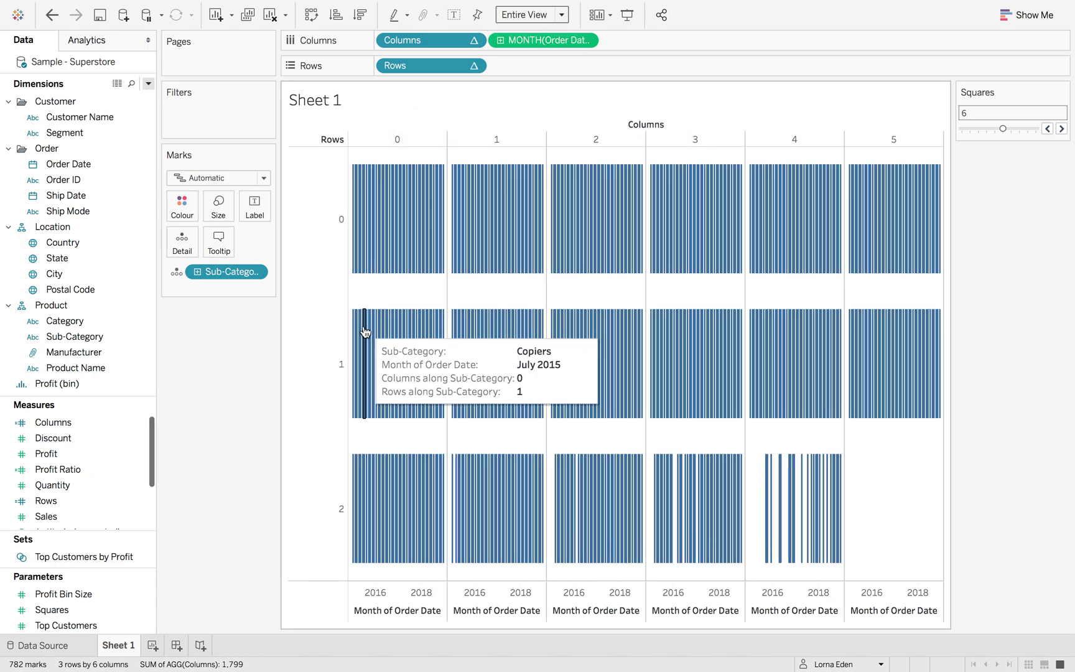
left_click(586, 40)
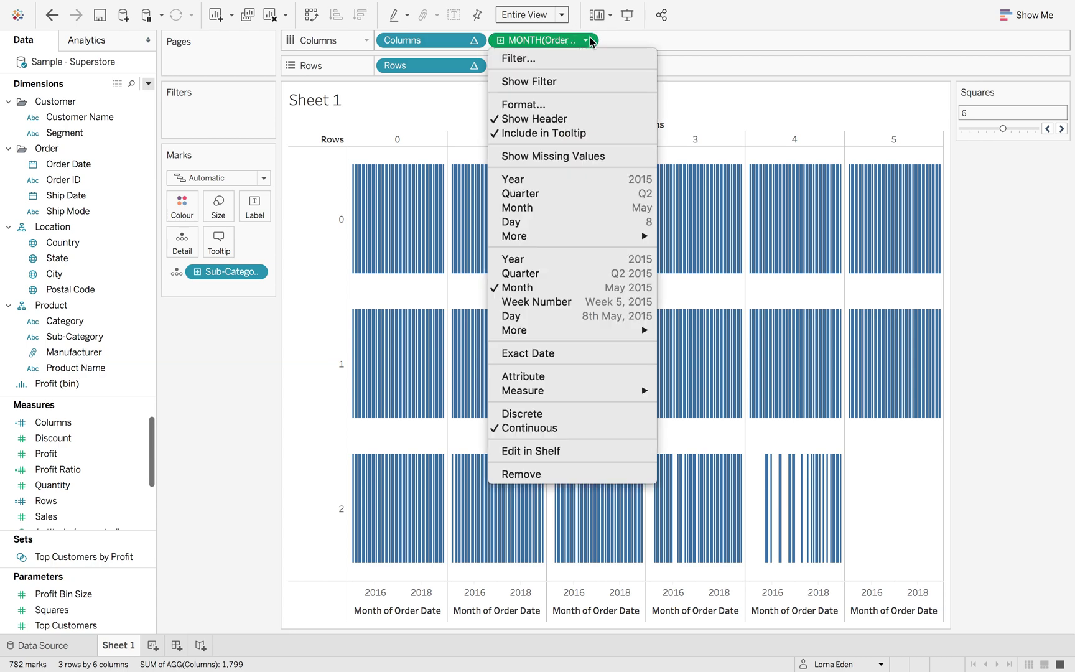
left_click(555, 414)
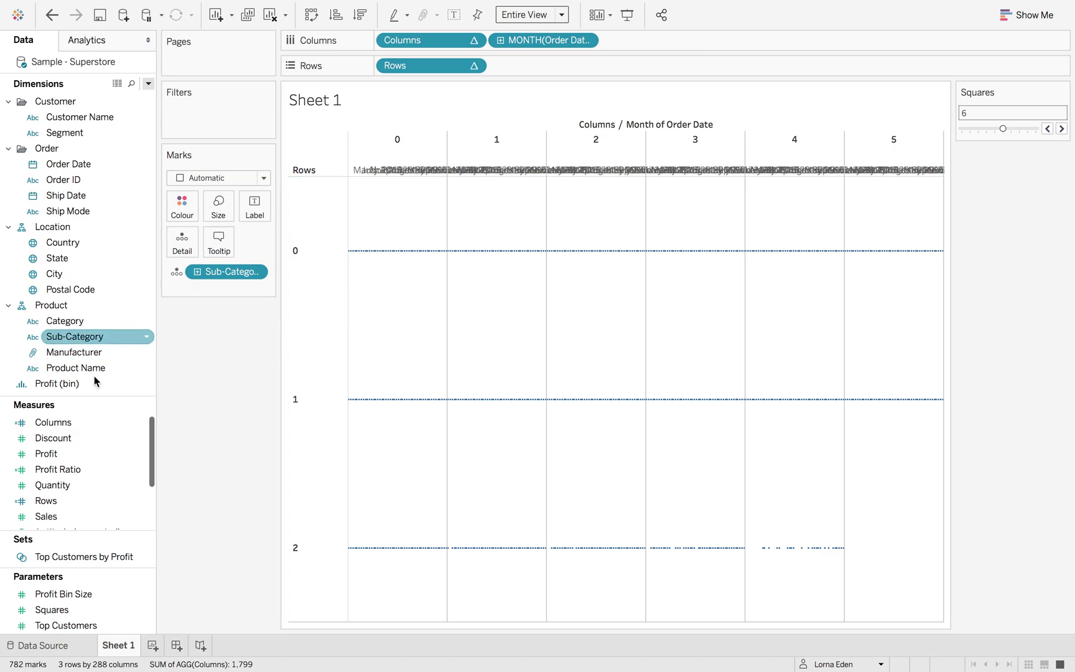
left_click_drag(64, 516, 543, 63)
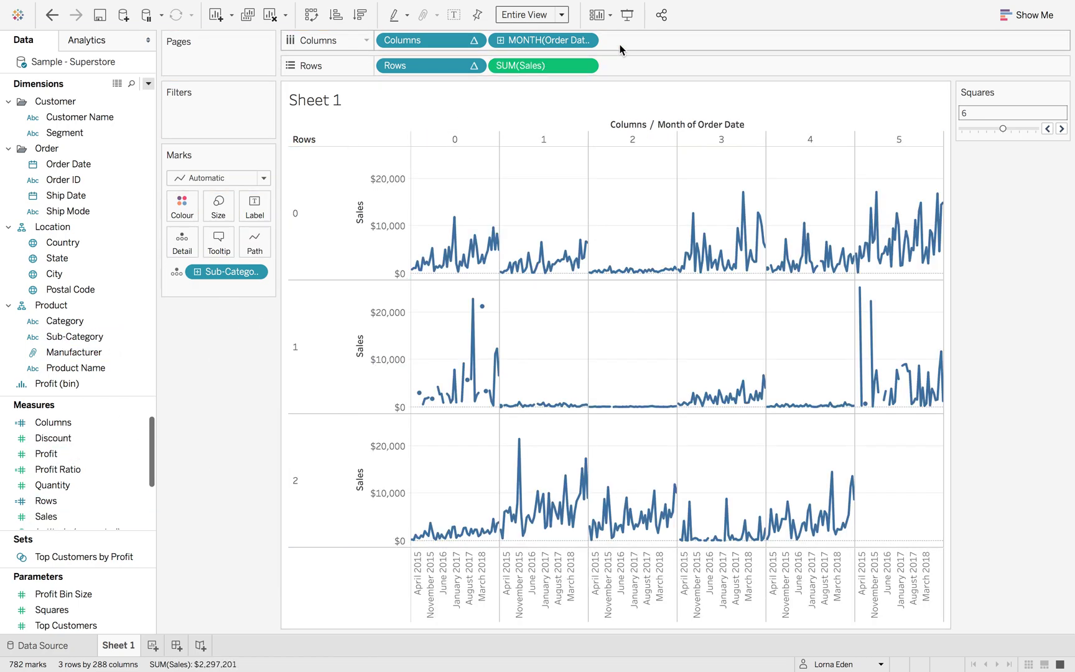
In SUM(Sales) pane formatting, set Special Values marks to Hide (Connect Lines).
left_click(587, 42)
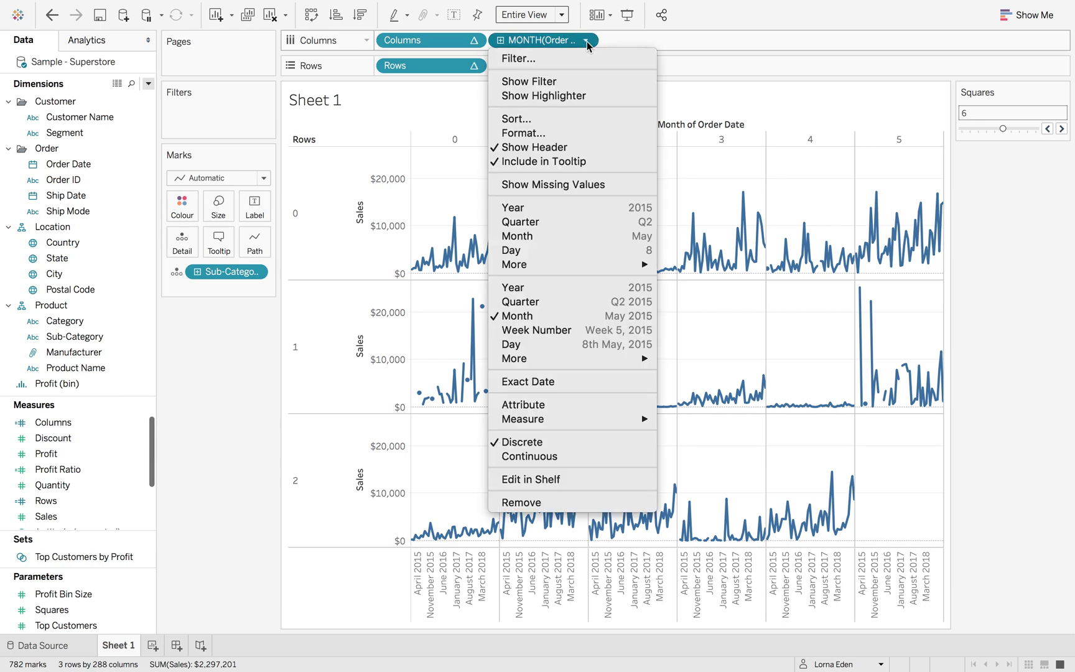
left_click(558, 133)
left_click(102, 91)
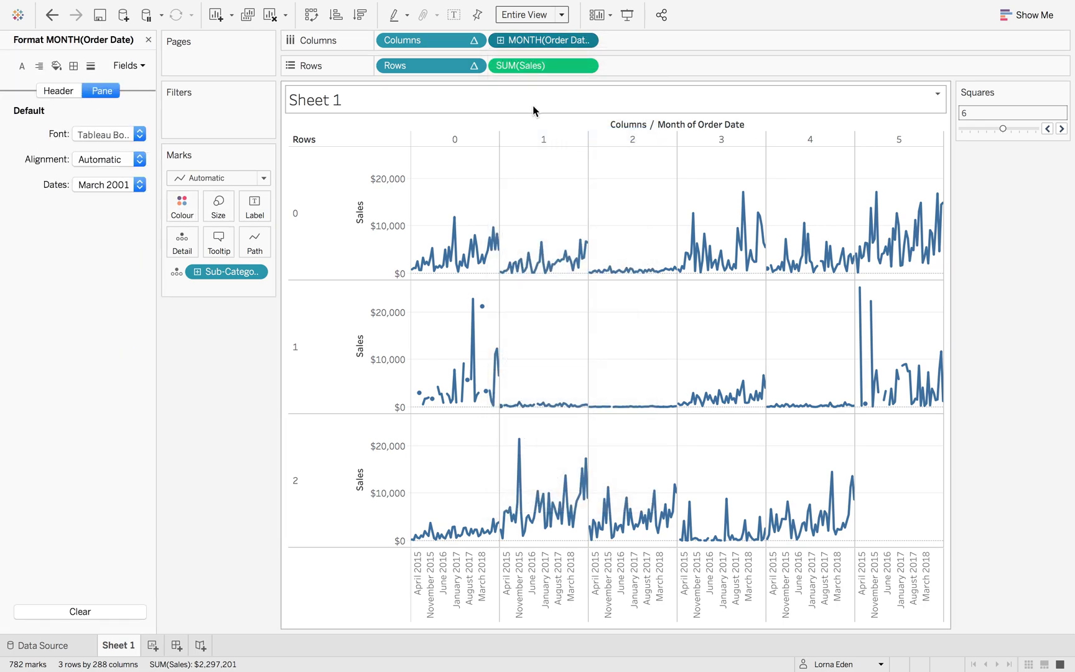
left_click(578, 65)
left_click(585, 66)
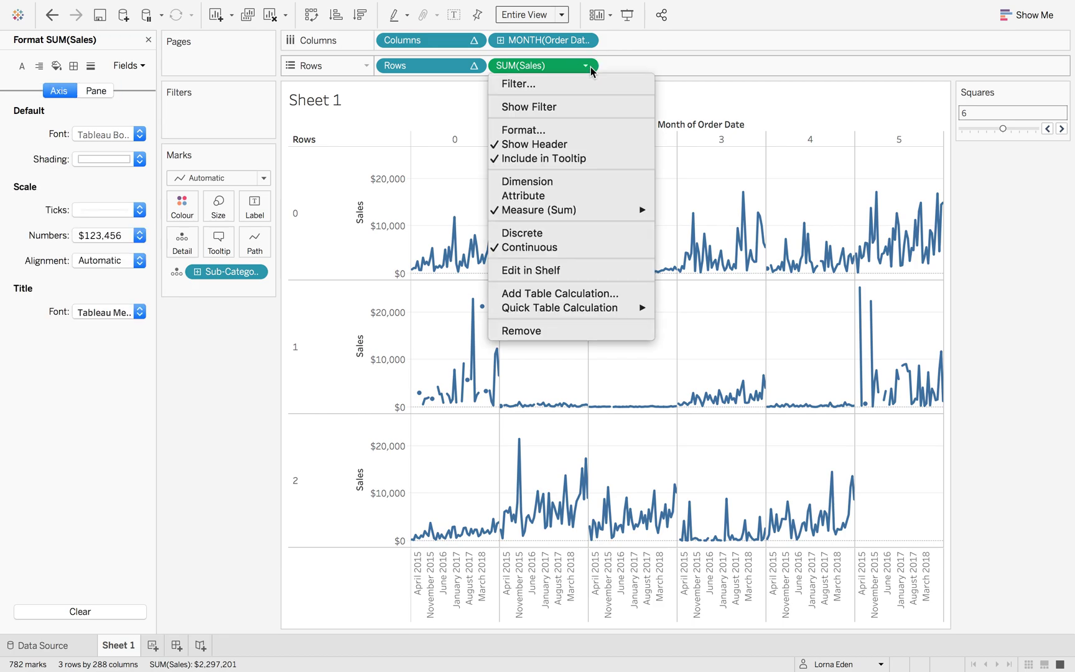
left_click(95, 93)
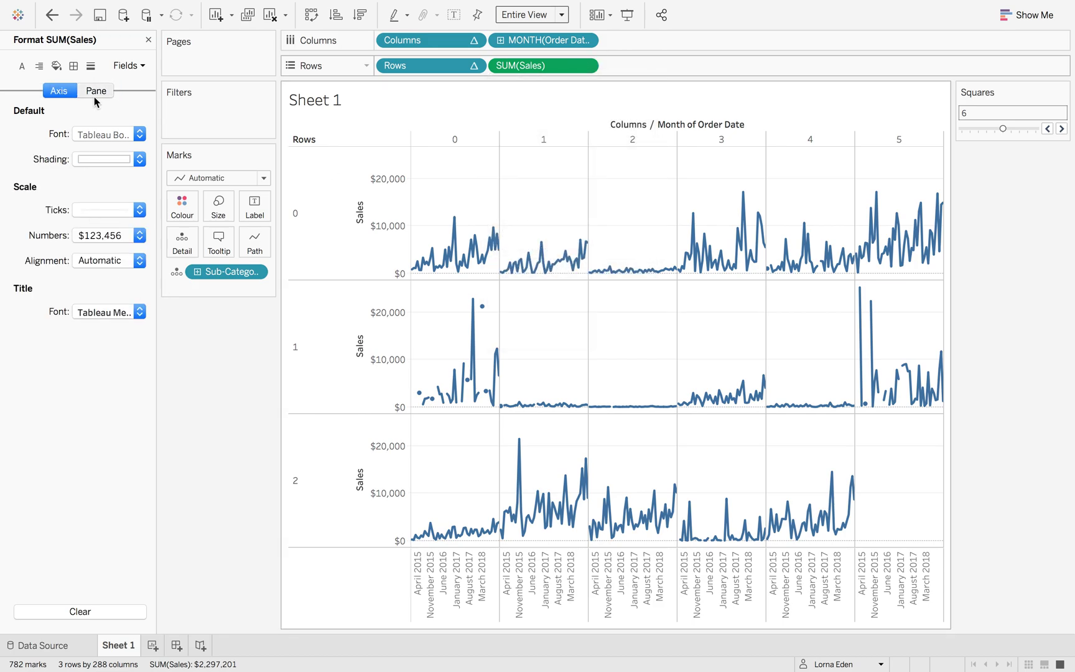
left_click(94, 96)
left_click(95, 461)
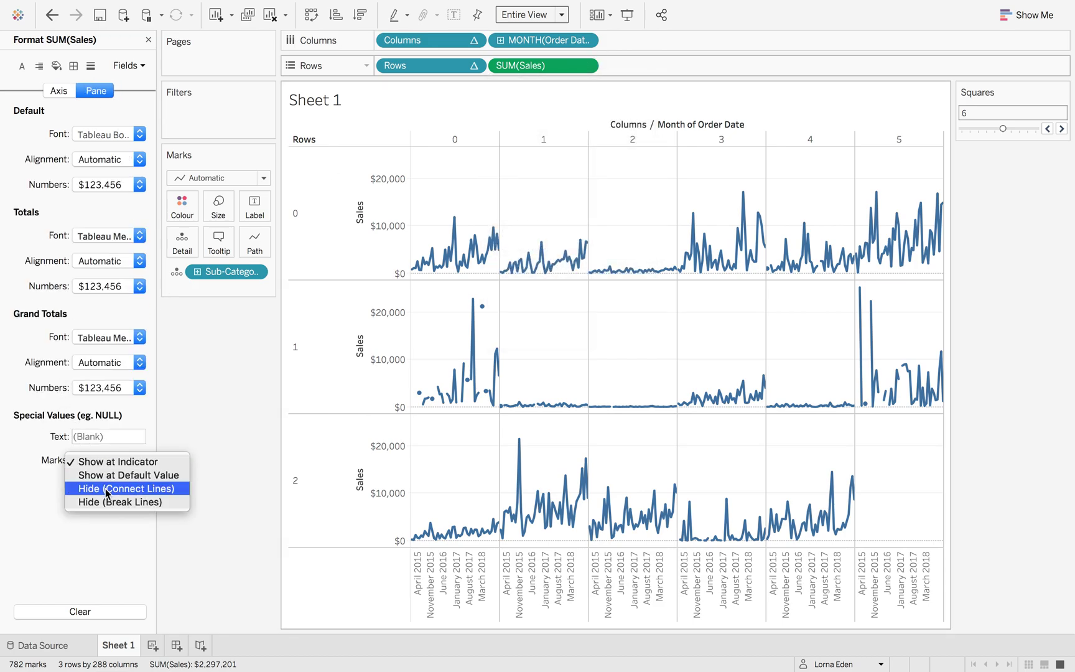
left_click(105, 487)
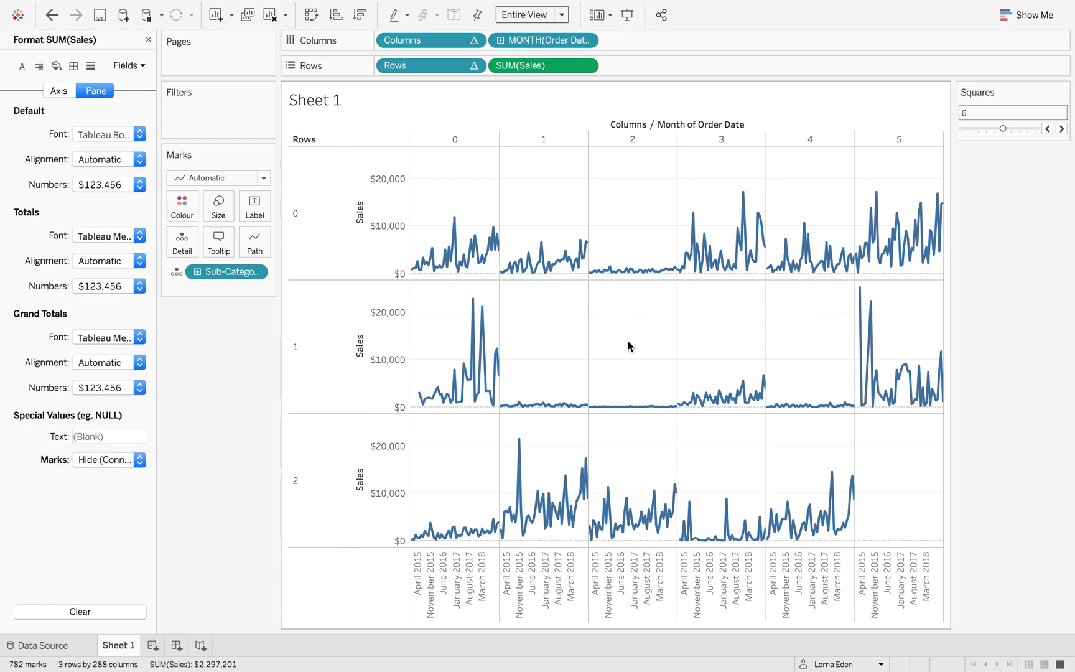
left_click(585, 40)
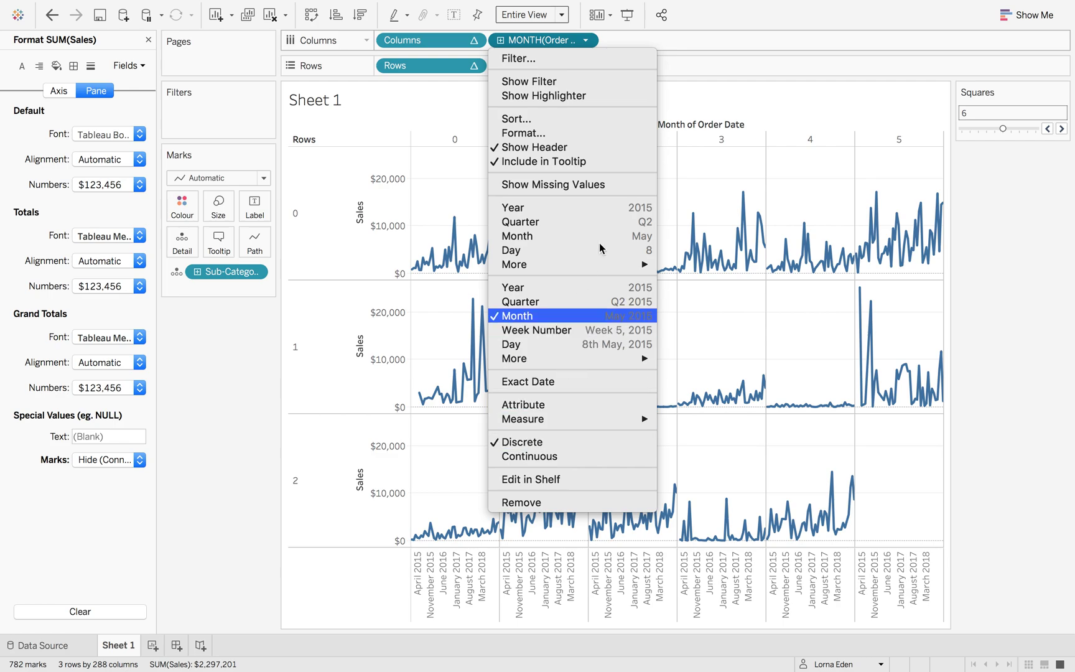
Hide the MONTH(Order Date) header and lower the Squares slider from 6 to 3.
left_click(583, 148)
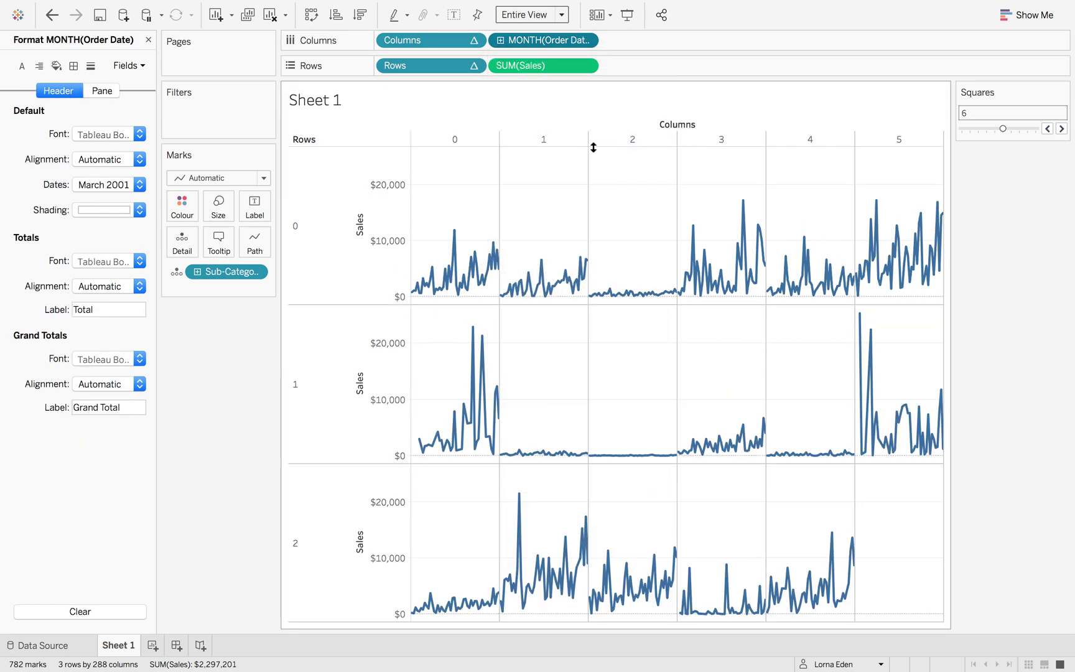
left_click(1047, 129)
left_click(1048, 129)
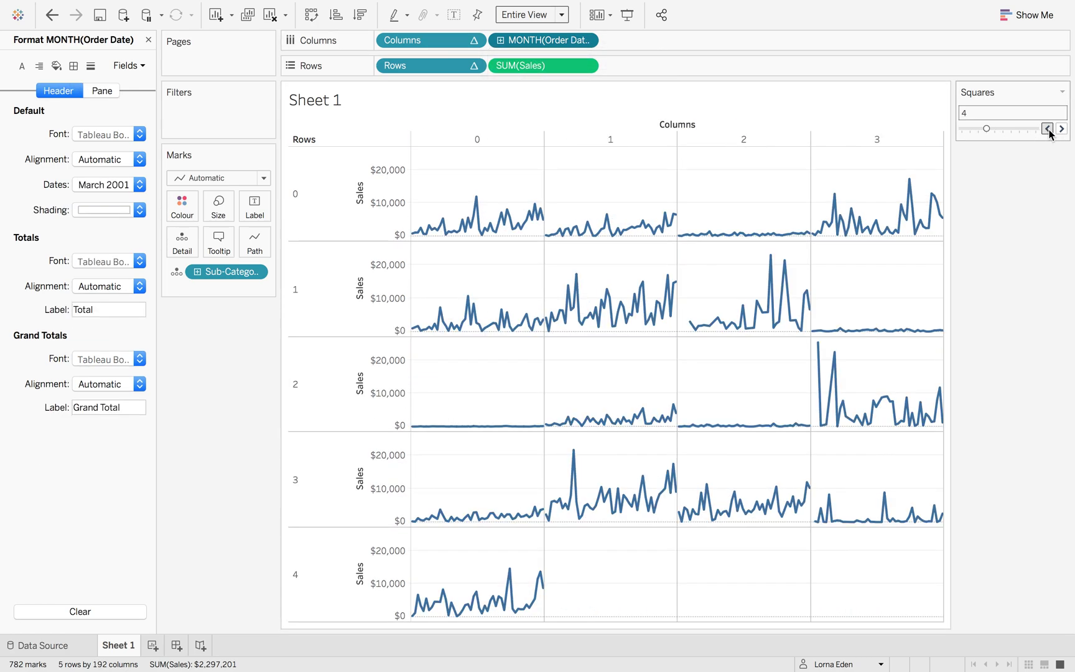
left_click(1048, 129)
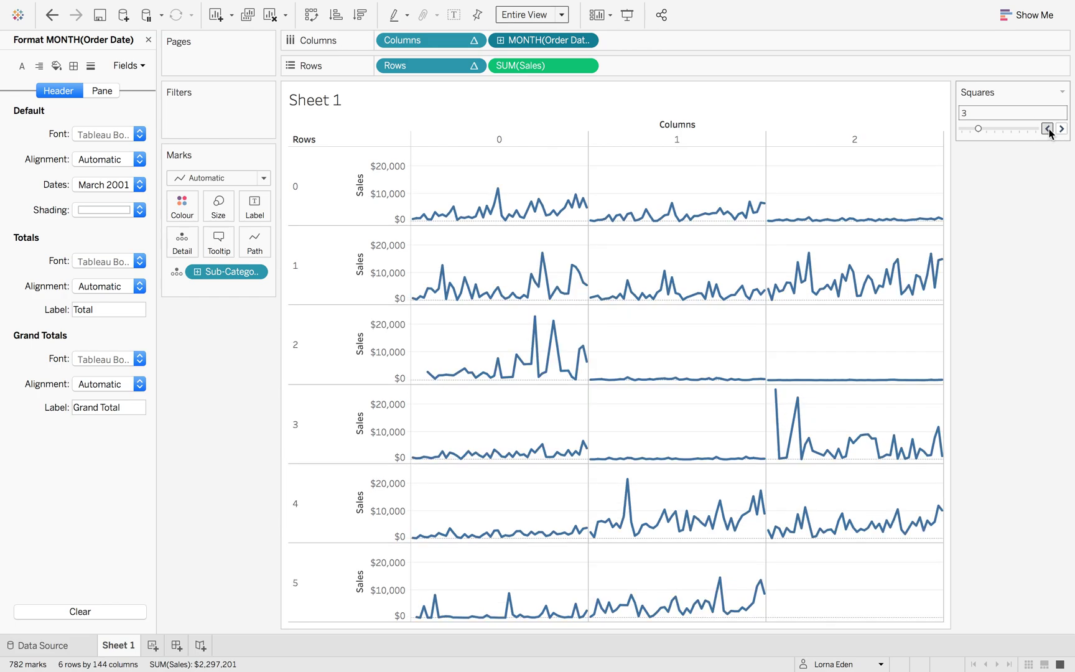